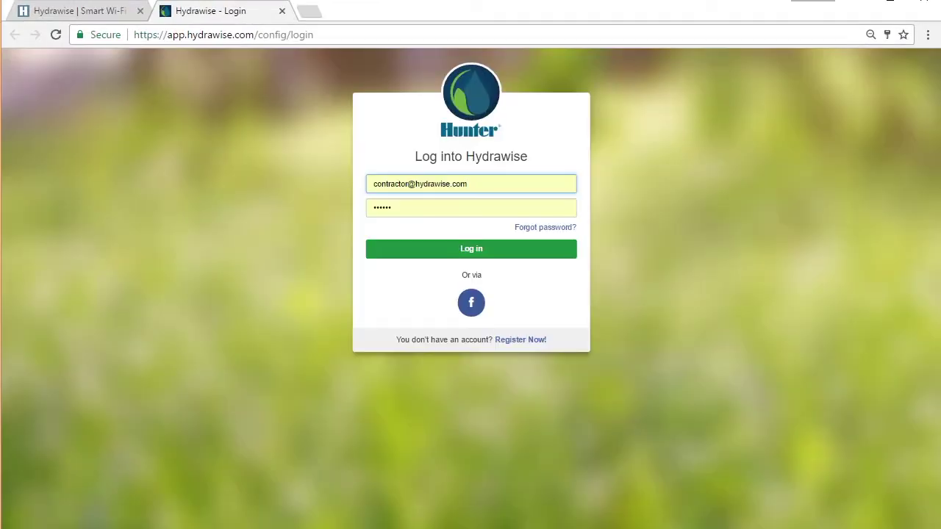
Step: Log into the contractor account and go to My Customers from the gear menu
click(444, 249)
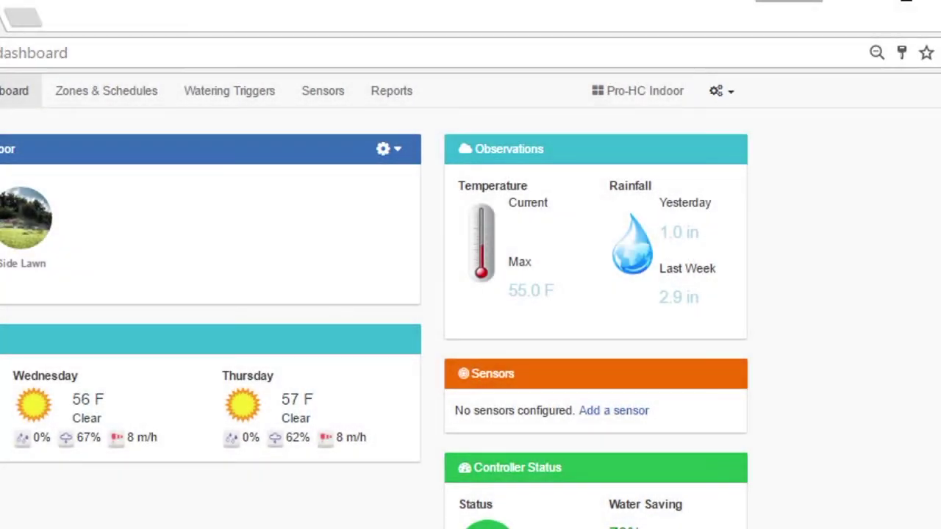
click(721, 91)
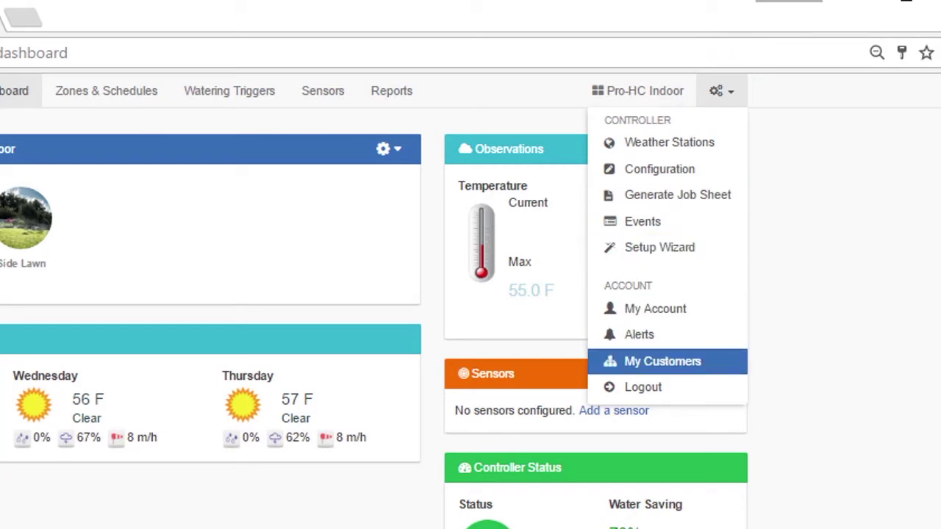
click(668, 361)
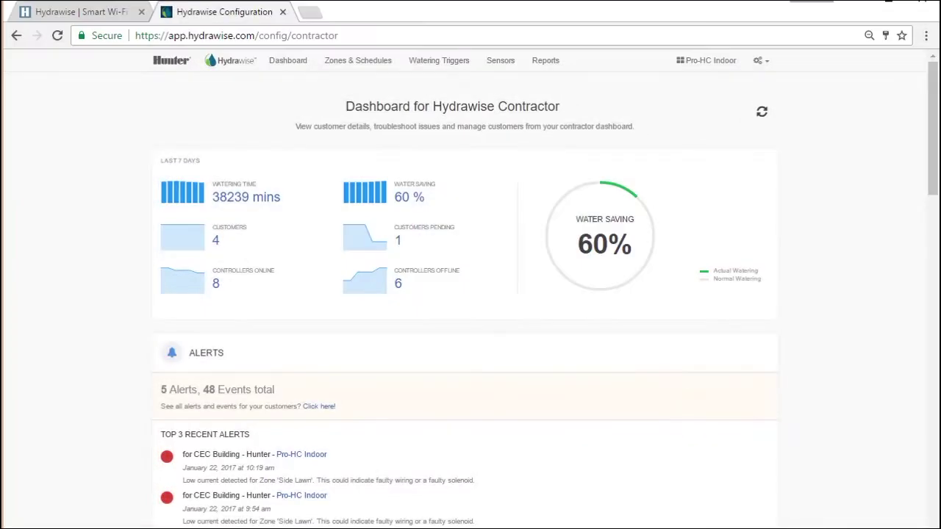
Step: Scroll down through the dashboard's Alerts and Customer Events, then back up to Customers and Controllers
scroll(470, 294, down, 3)
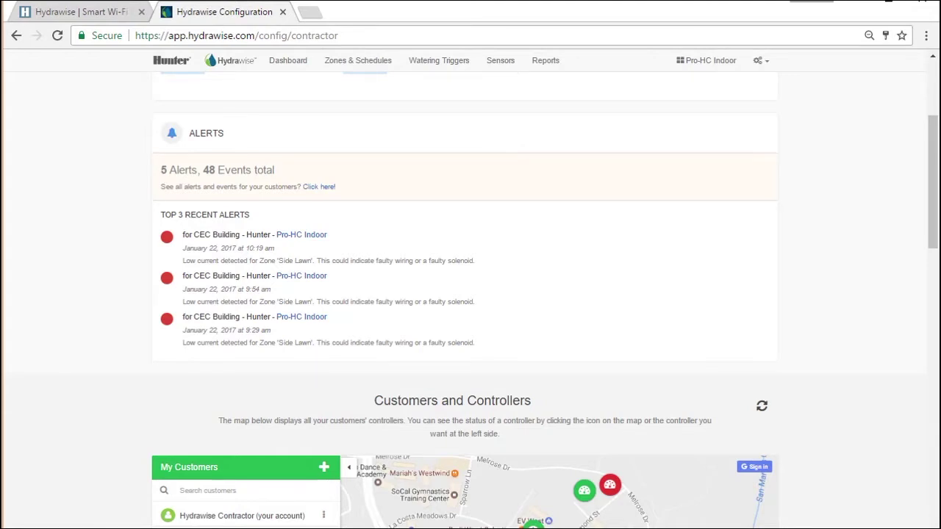
scroll(470, 294, down, 5)
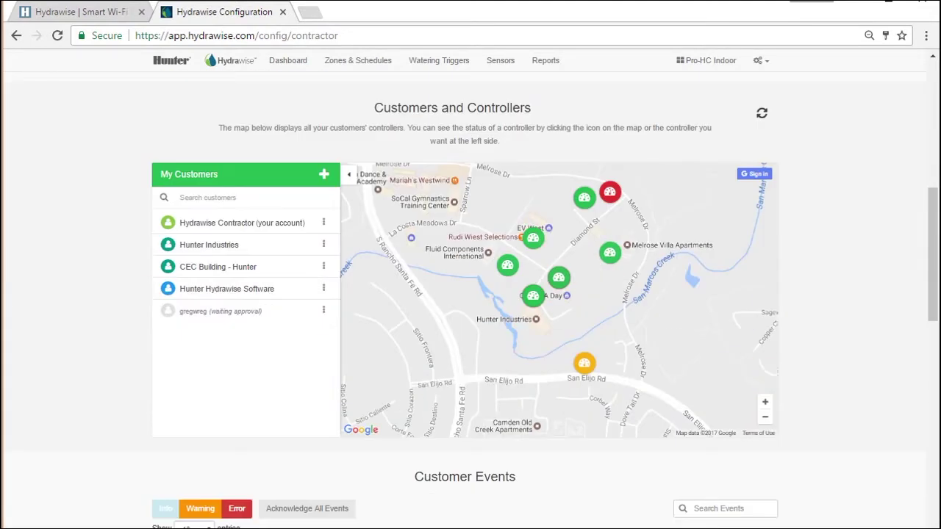
scroll(471, 294, down, 3)
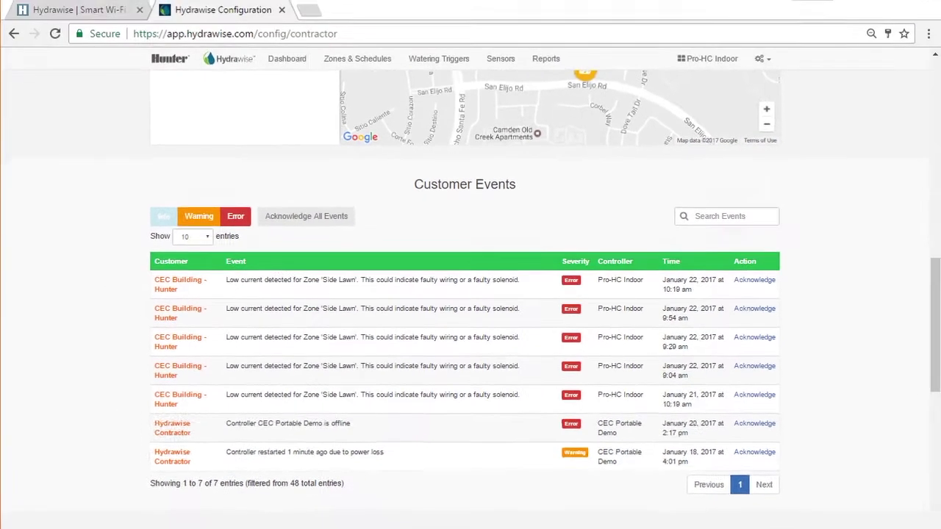
scroll(471, 294, up, 4)
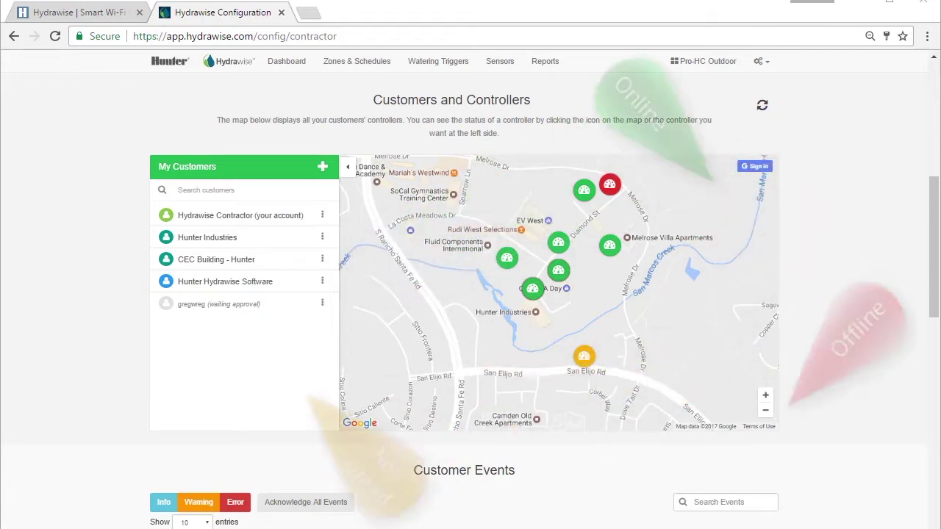
click(609, 245)
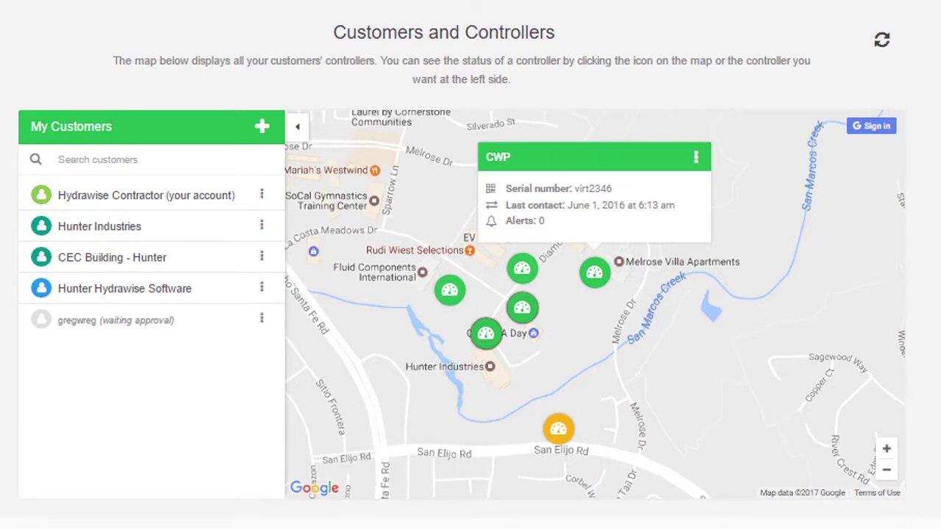
click(695, 157)
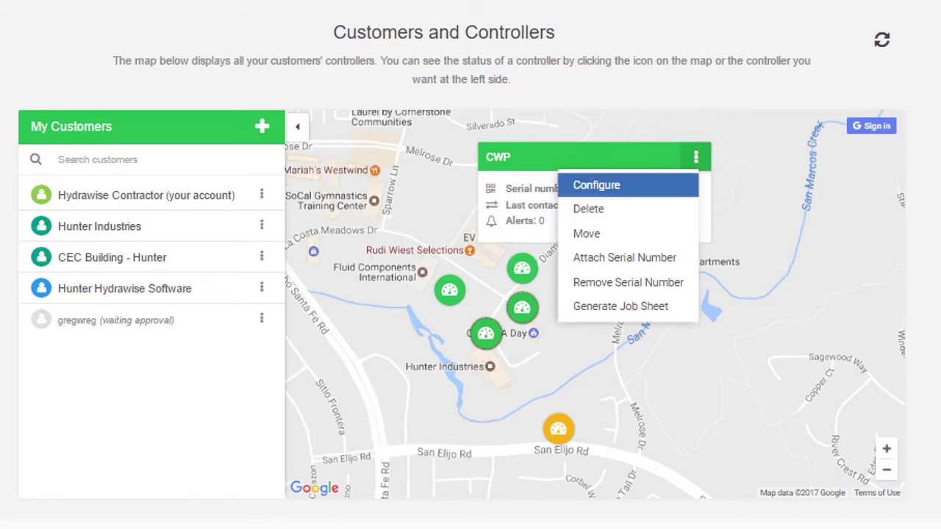
key(Escape)
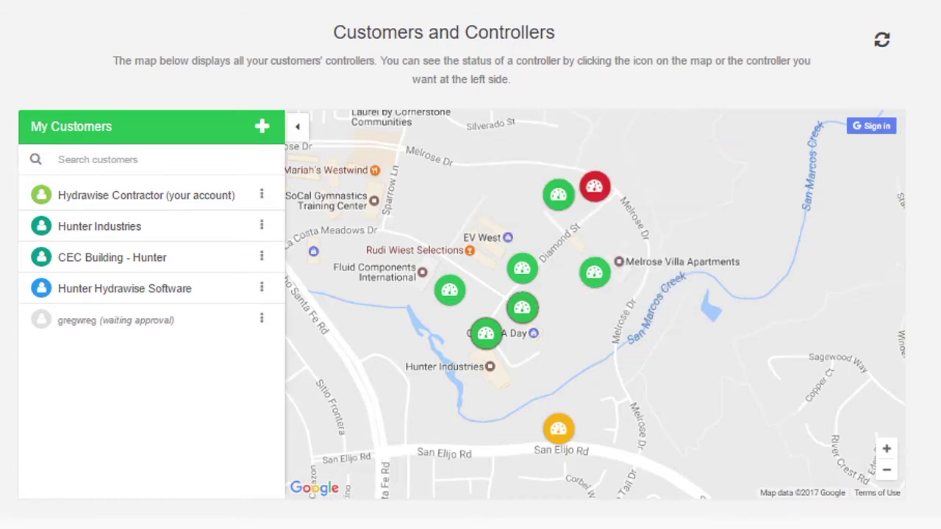
click(125, 156)
text(CEC)
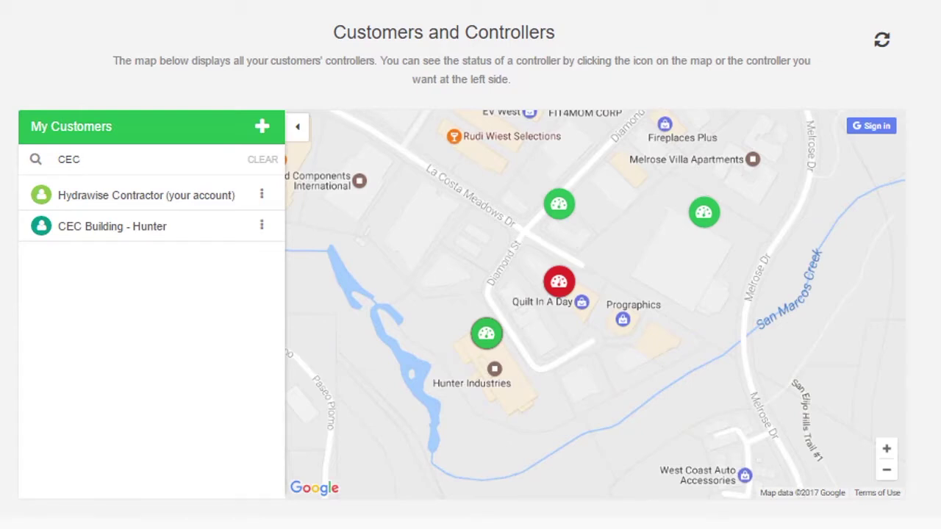
click(257, 160)
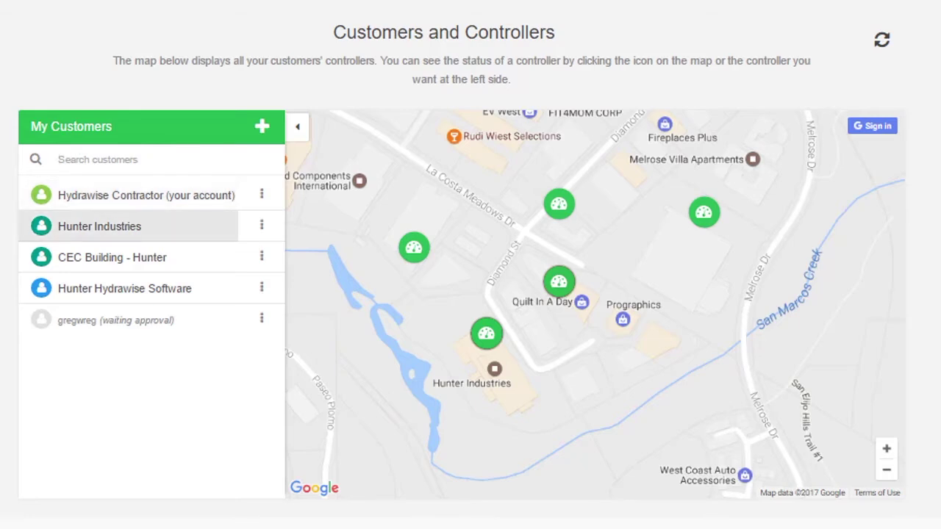
click(133, 256)
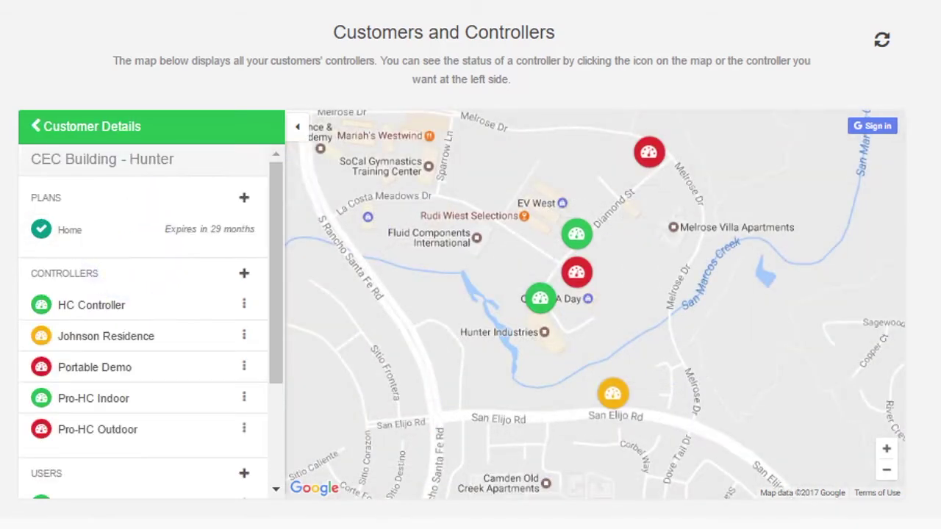
click(105, 121)
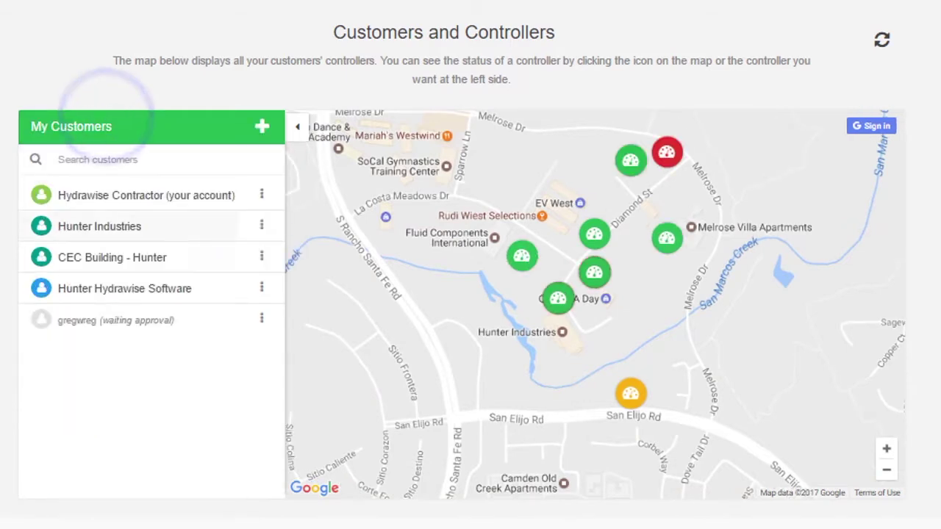
click(261, 256)
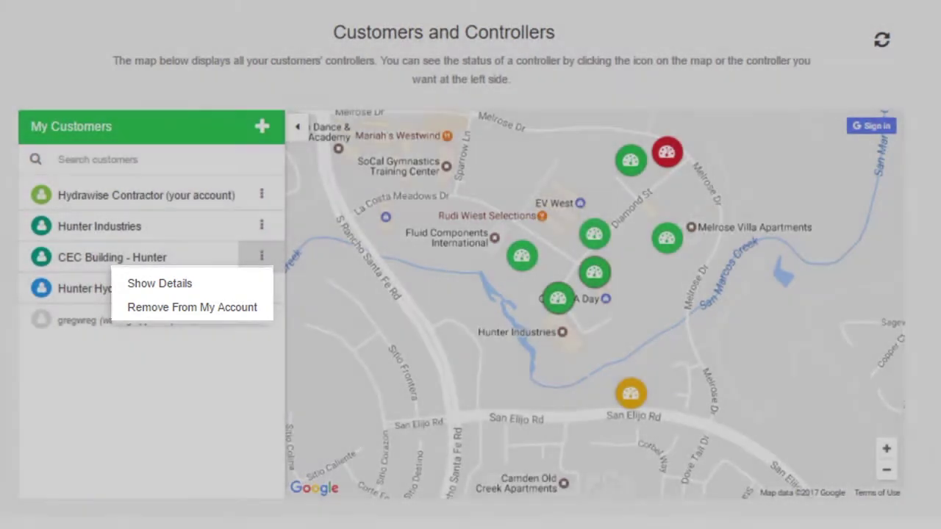
click(160, 283)
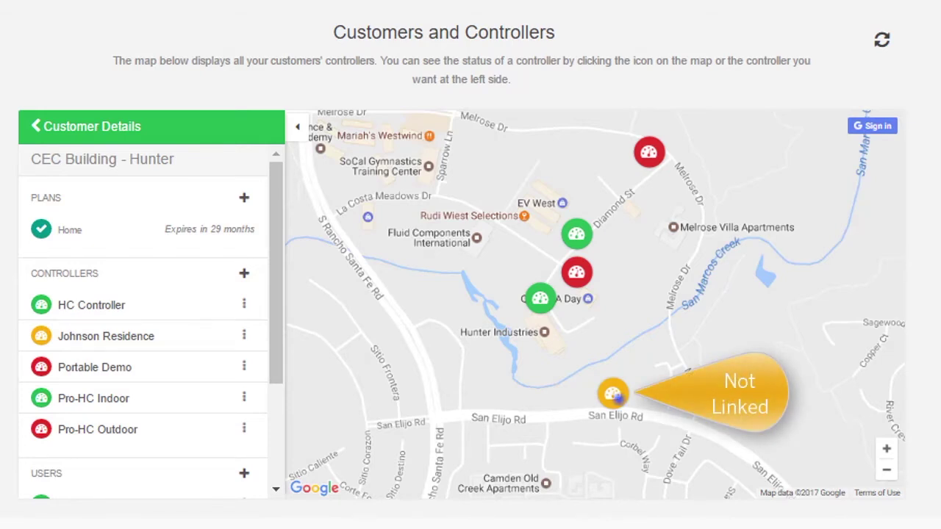
click(614, 394)
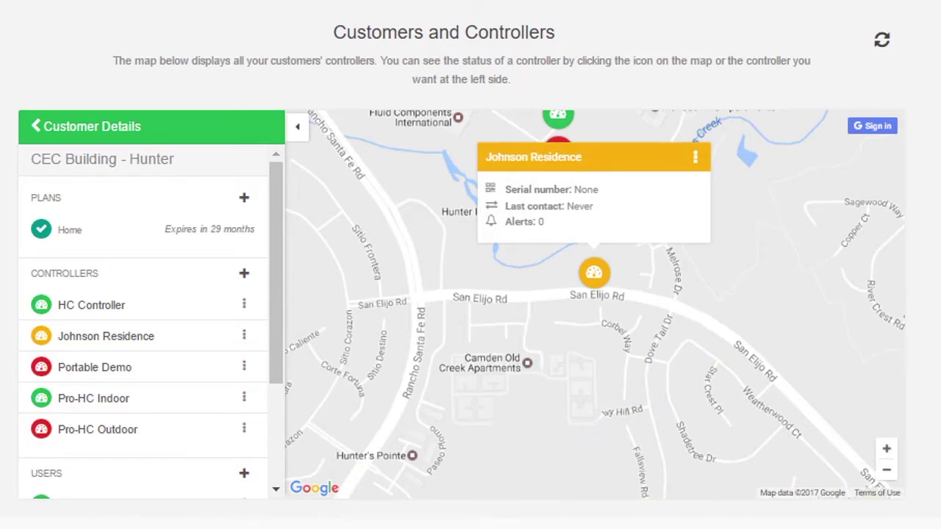
click(695, 157)
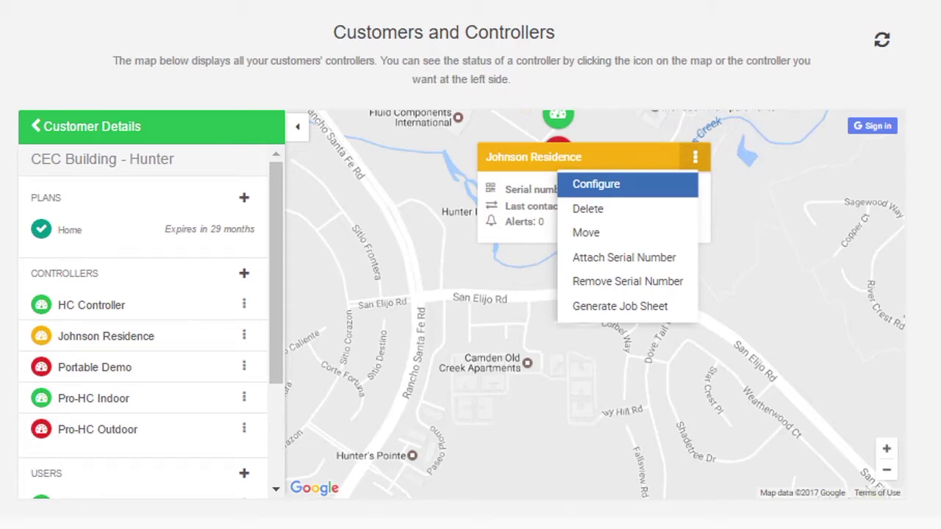
click(765, 253)
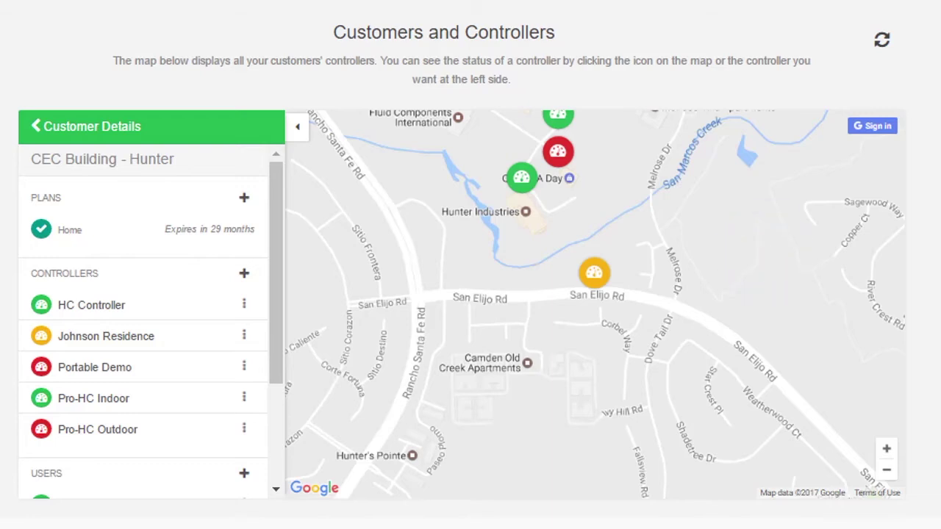
click(244, 335)
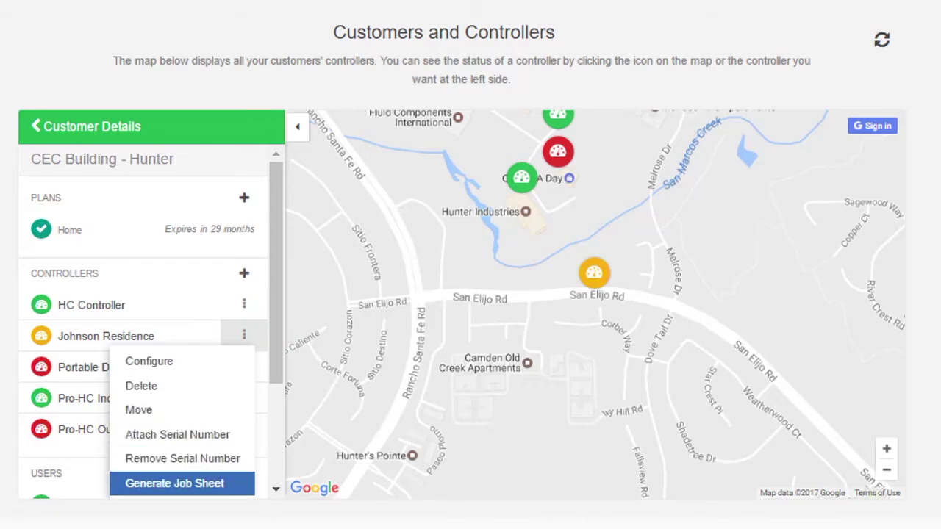
click(108, 122)
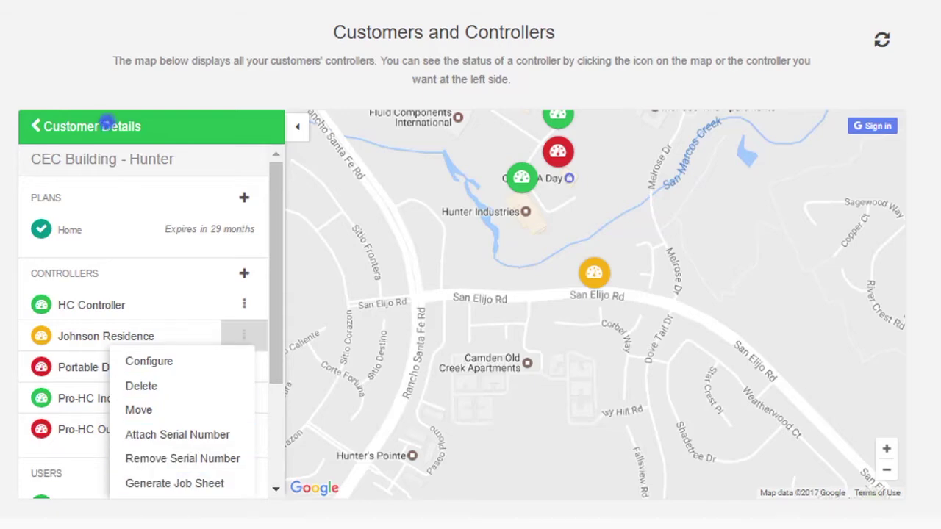
click(107, 122)
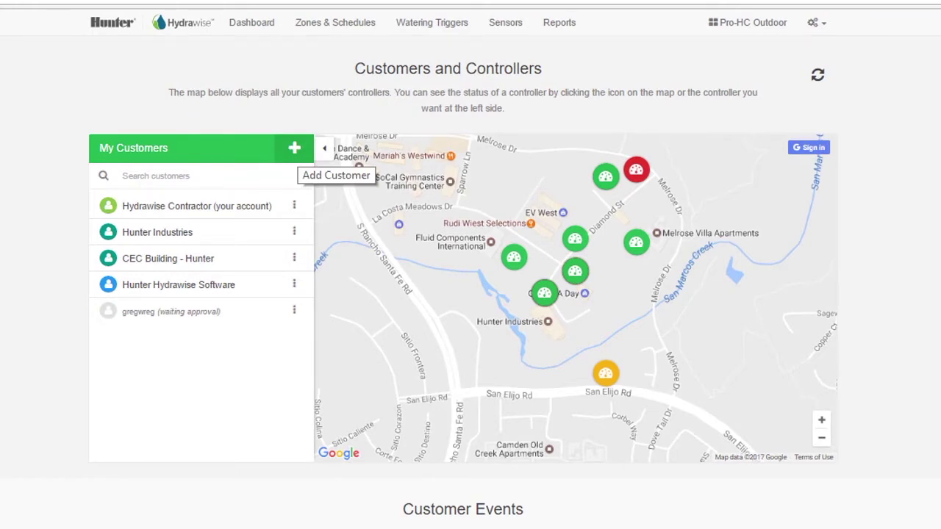
click(295, 144)
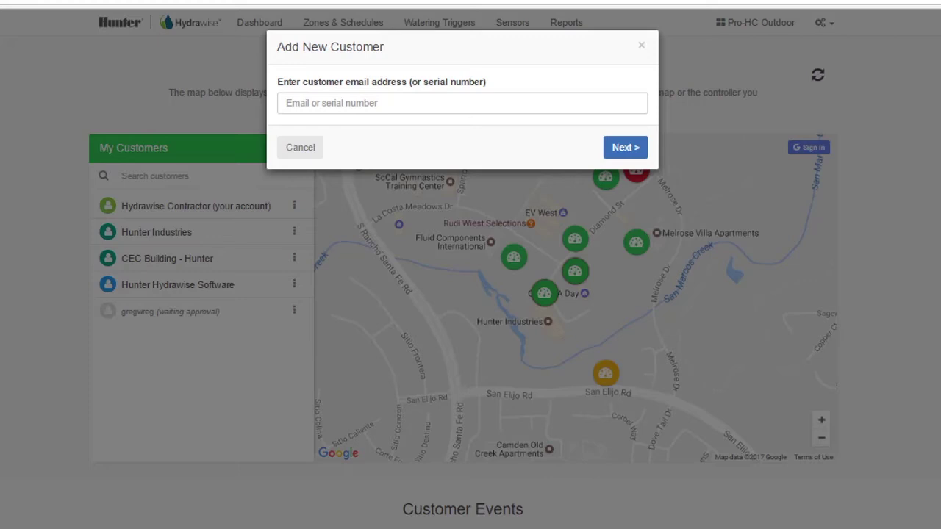
click(297, 146)
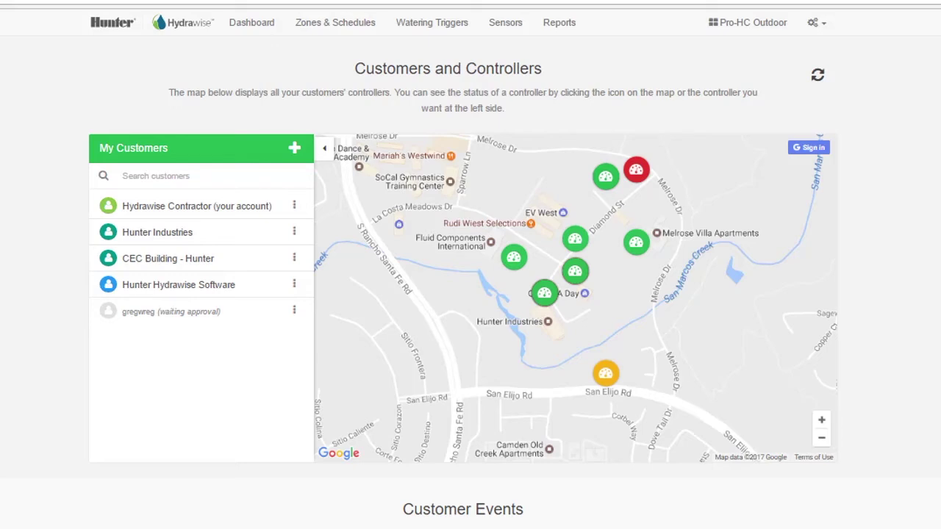
scroll(470, 265, down, 6)
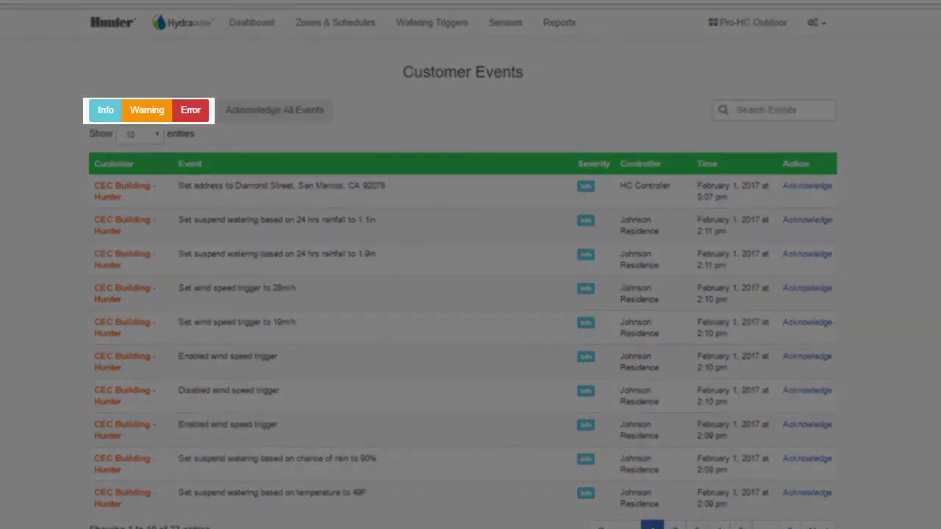
Step: Hide the Info and Warning events to show only errors, then show them again
click(115, 110)
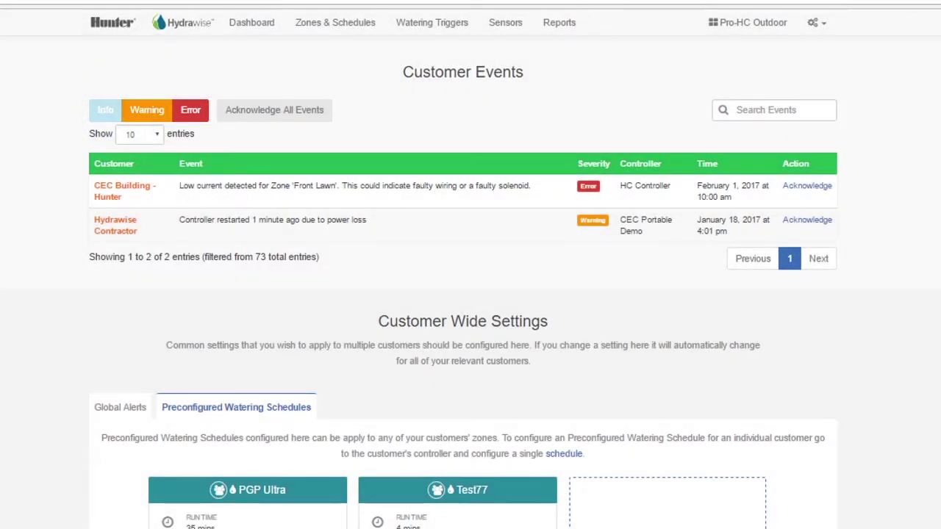
click(147, 110)
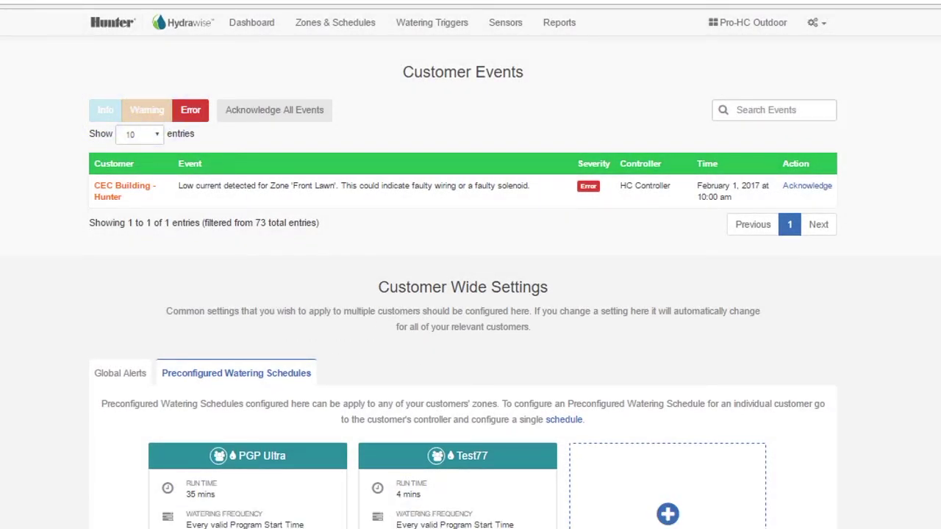
click(147, 110)
click(108, 110)
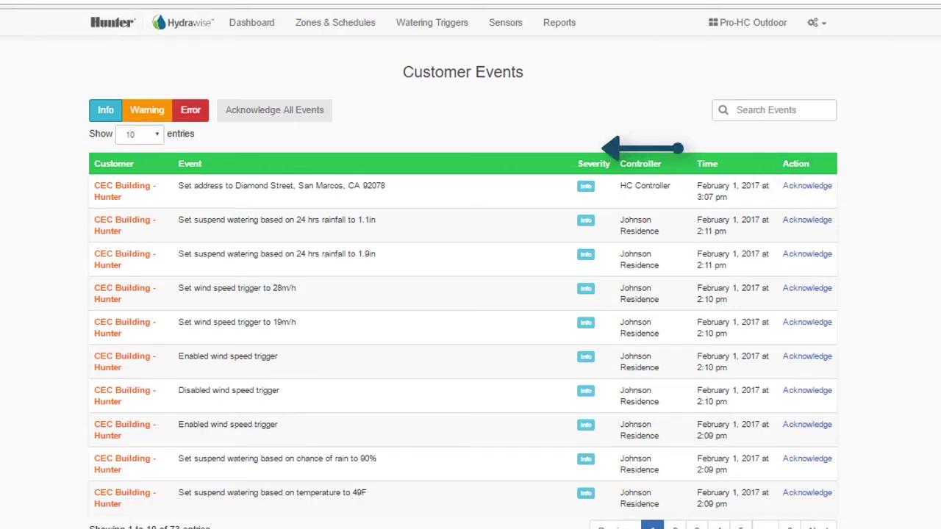
Step: Acknowledge the HC Controller address event and the 1.1in and 1.9in rainfall suspend events
click(807, 185)
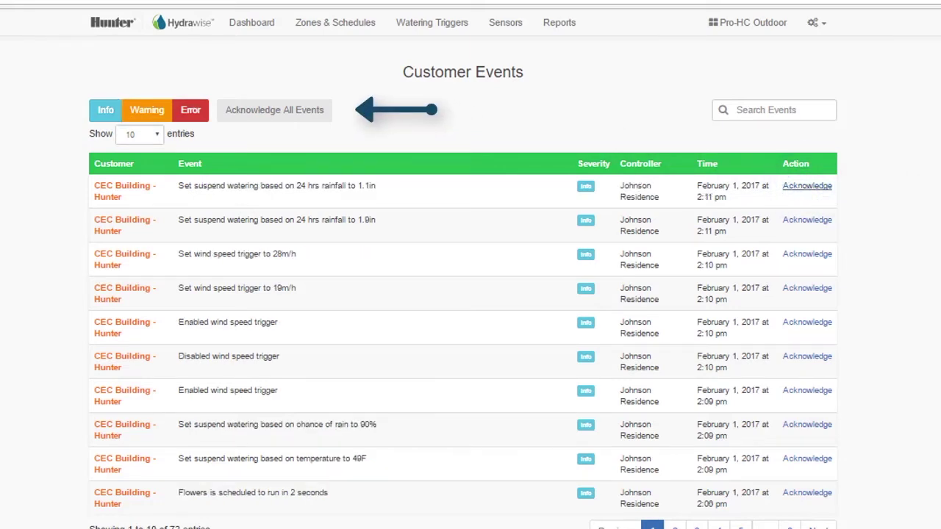
click(807, 185)
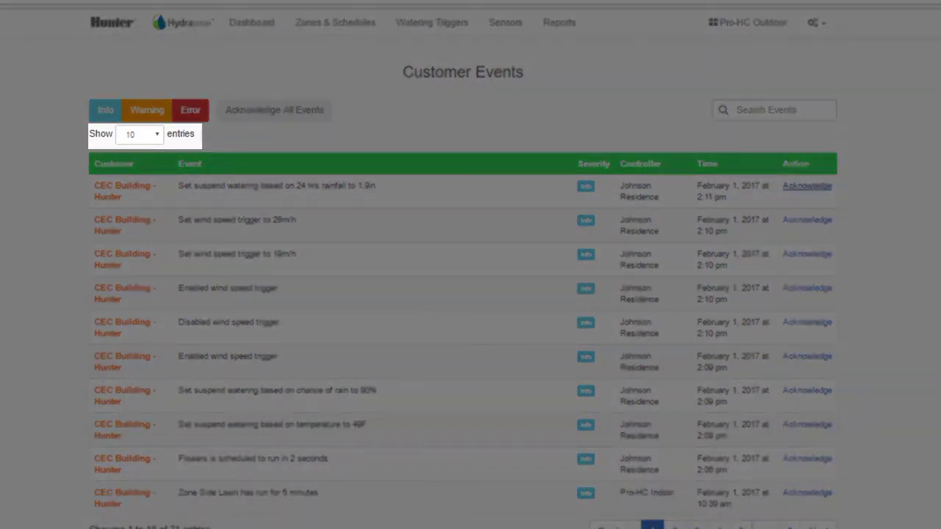
click(807, 186)
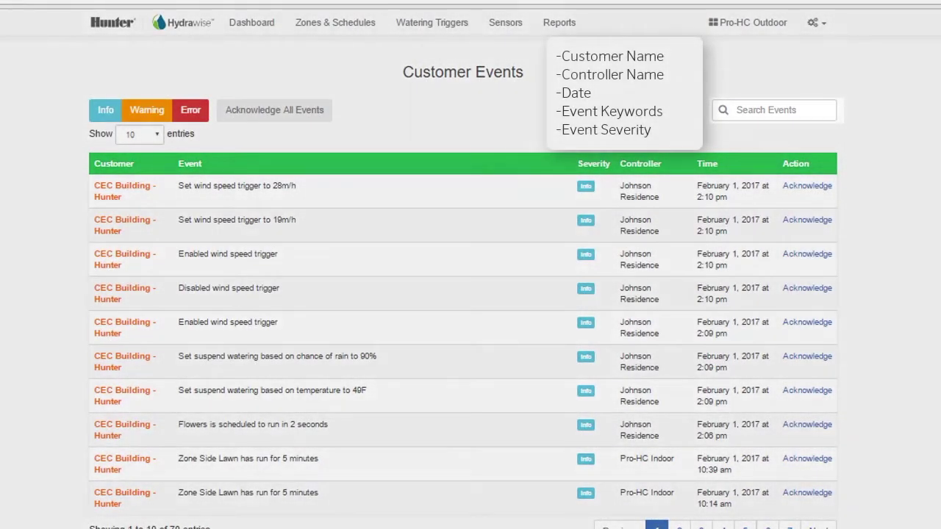
Step: Search the events for 'wiring', then clear the search to list all events
click(766, 110)
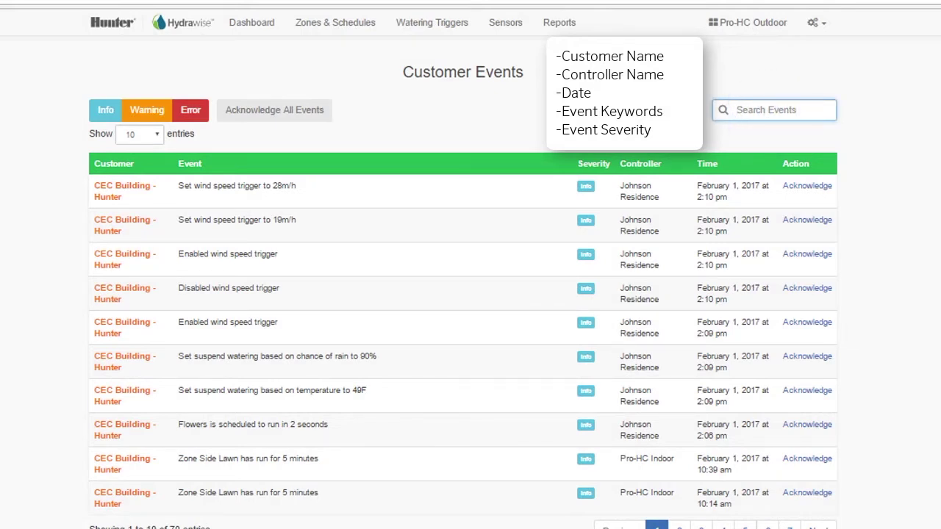
text(wir)
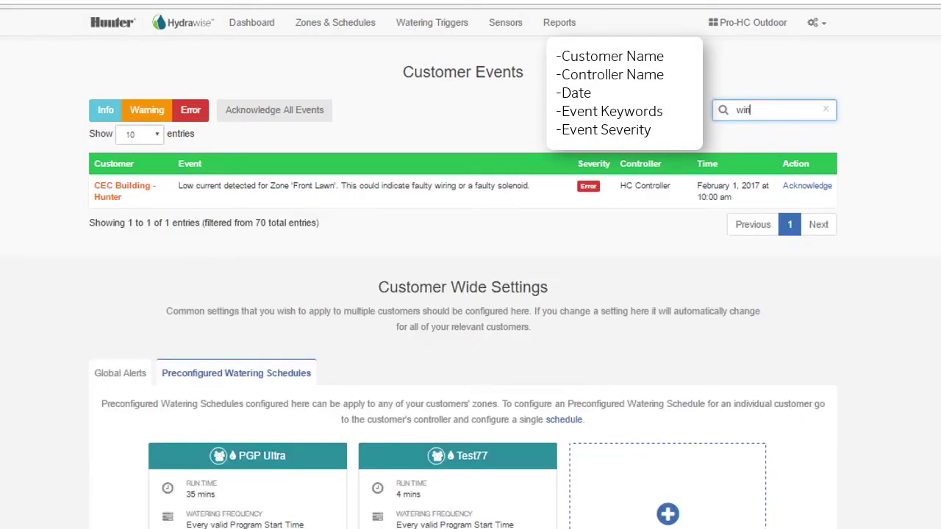
text(ing)
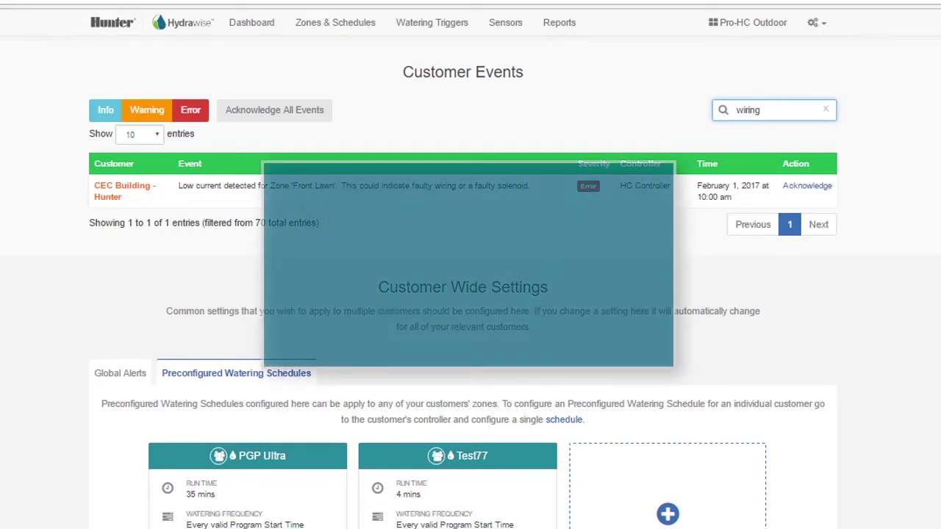
click(826, 109)
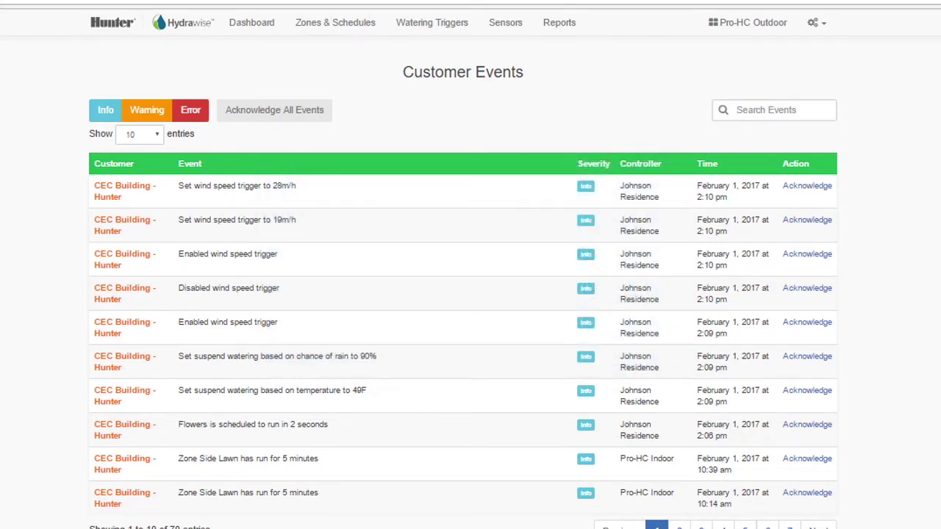
scroll(470, 294, down, 5)
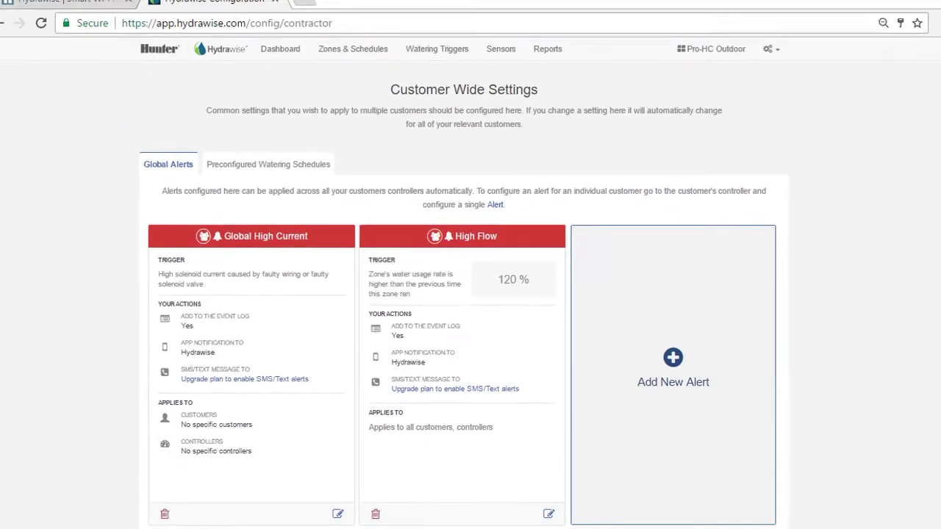
Step: Start a new global alert, opening the Add Alert dialog
click(739, 332)
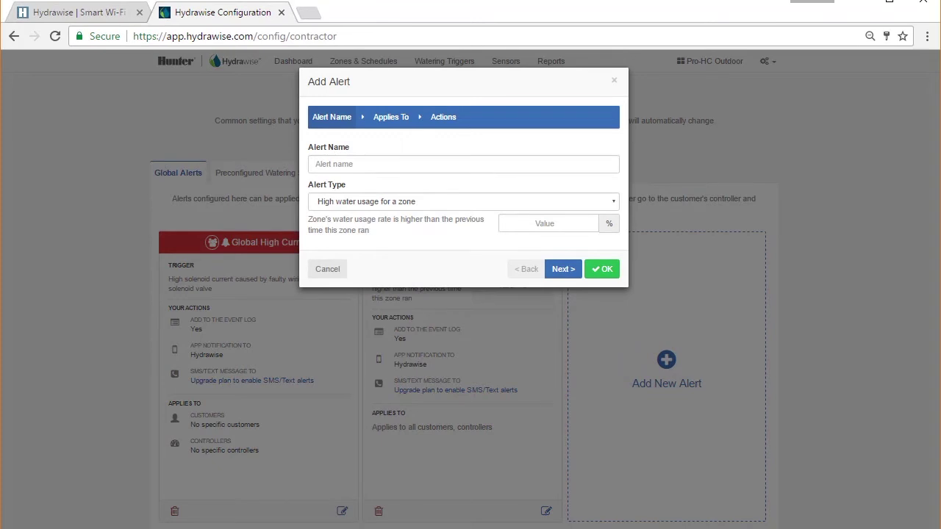
click(327, 269)
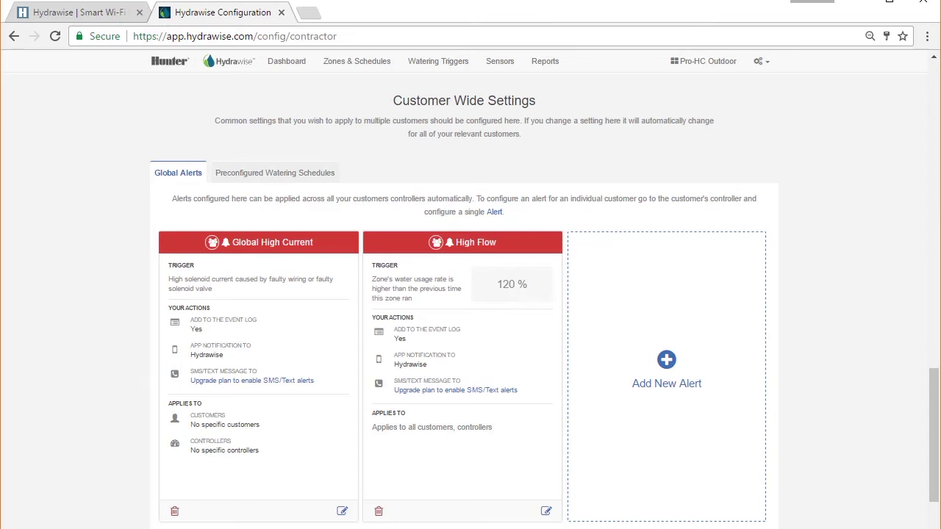
Step: Show the Preconfigured Watering Schedules (PGP Ultra, Test77), then scroll toward My Business
click(305, 175)
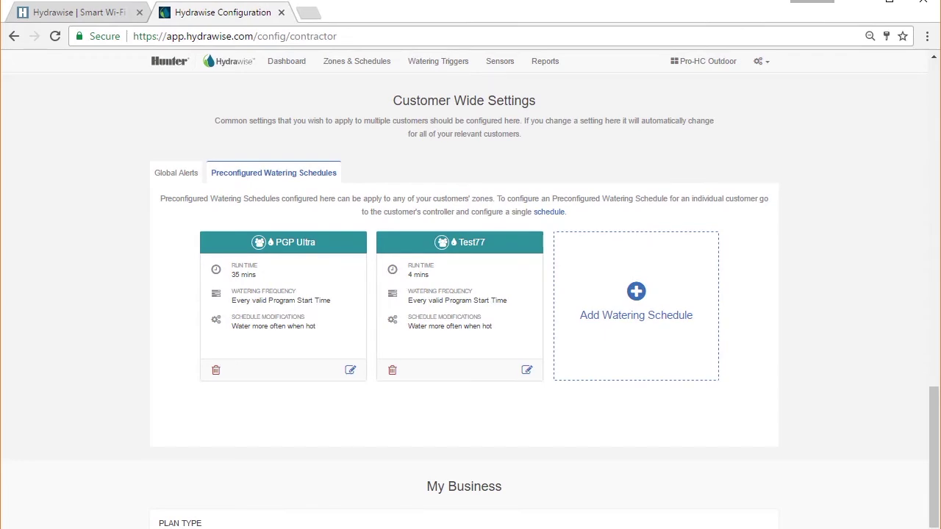
scroll(470, 294, down, 3)
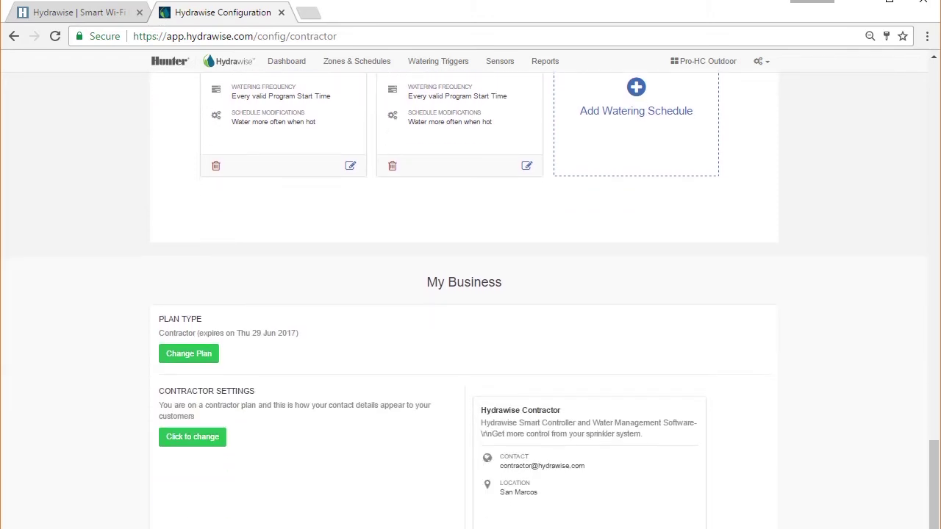
click(192, 356)
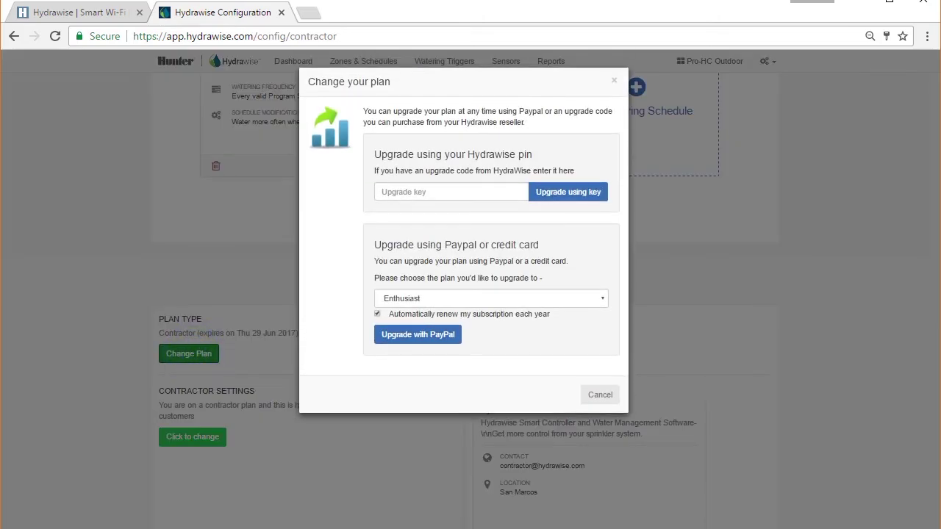
click(587, 393)
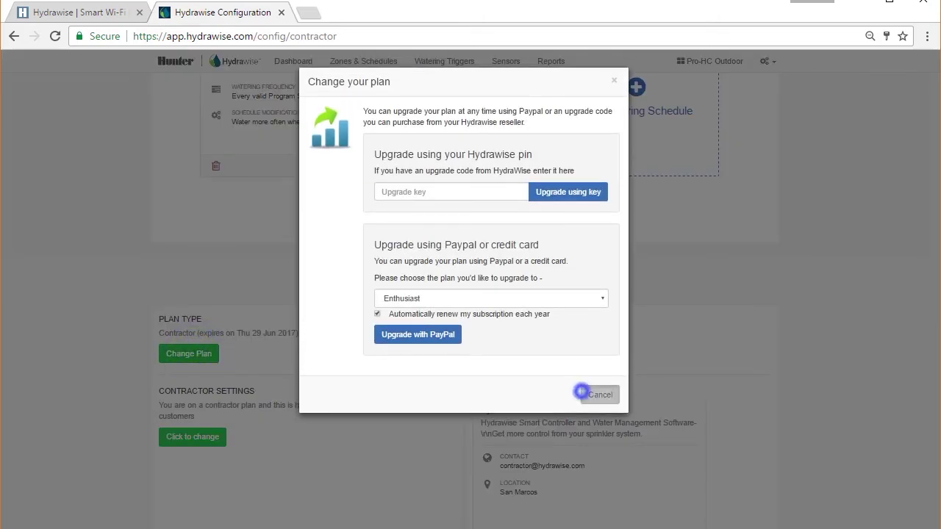
click(193, 437)
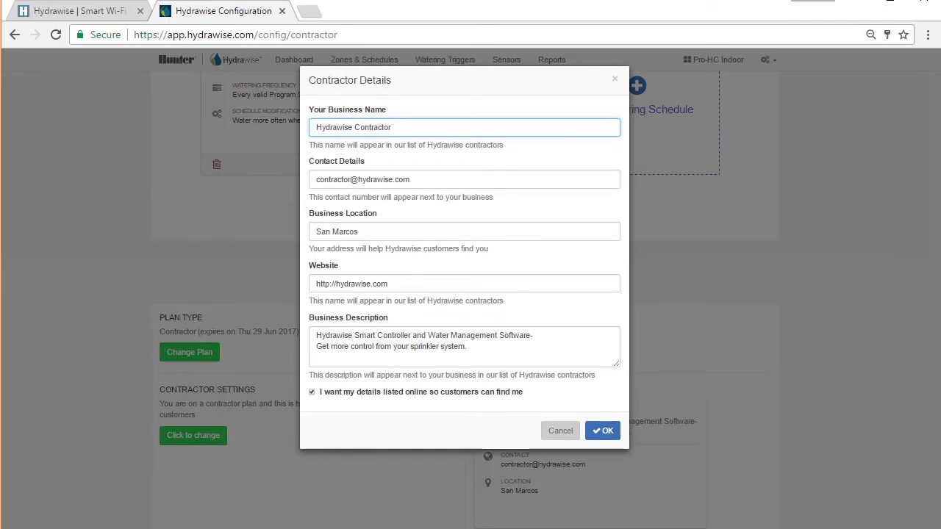
click(555, 431)
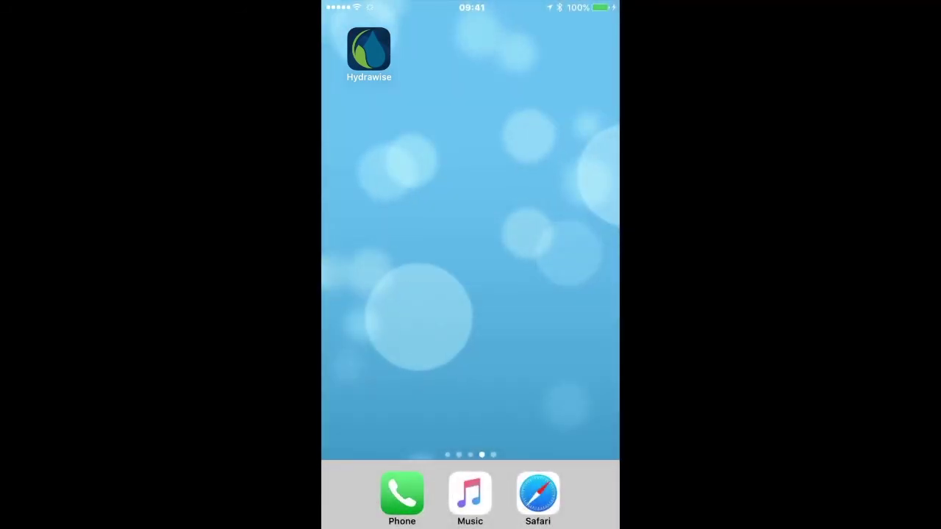
Step: Launch the Hydrawise app and log in with the contractor's email and password
click(369, 48)
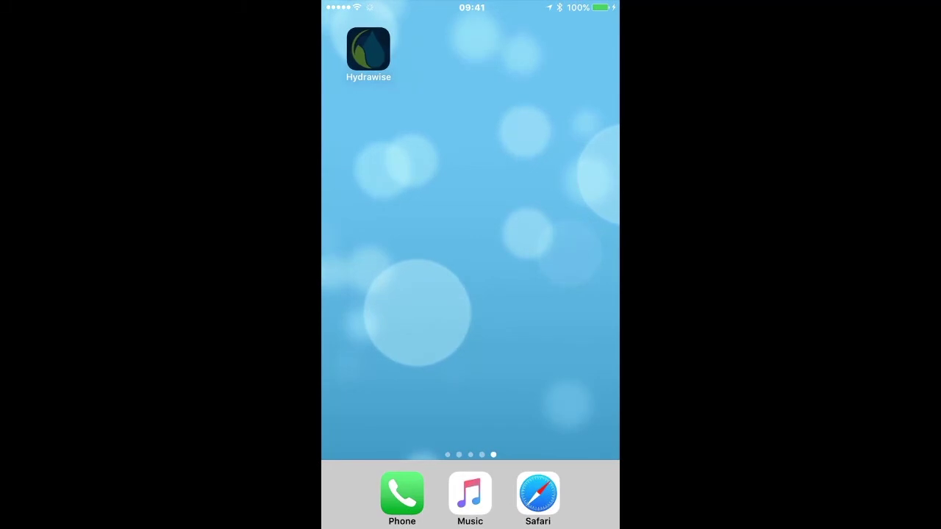
click(470, 175)
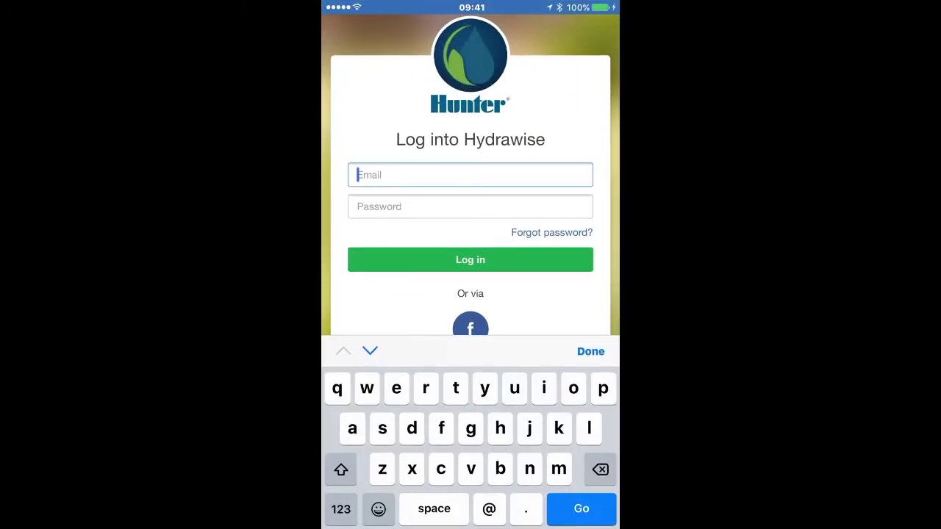
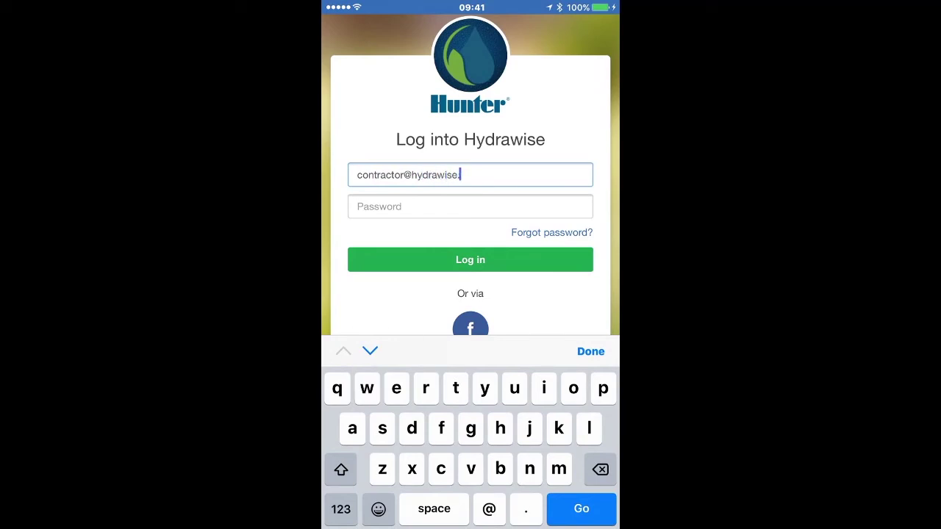
click(469, 206)
text(abc123)
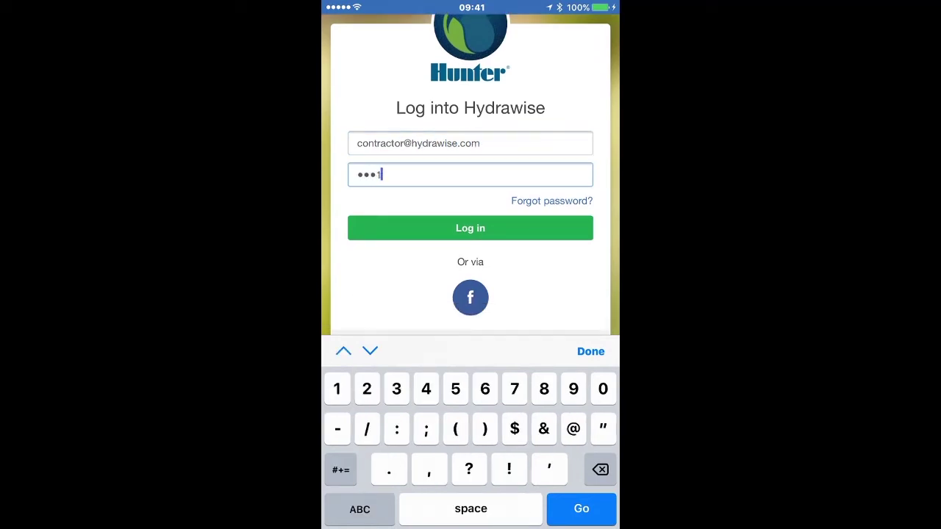
key(Return)
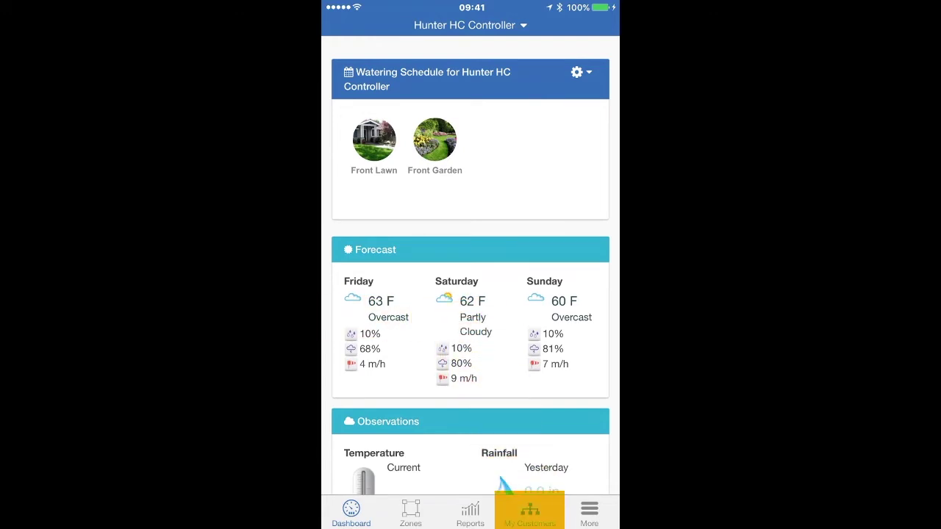
Step: Open the contractor's customer overview and scroll through Customer Events and settings
click(530, 510)
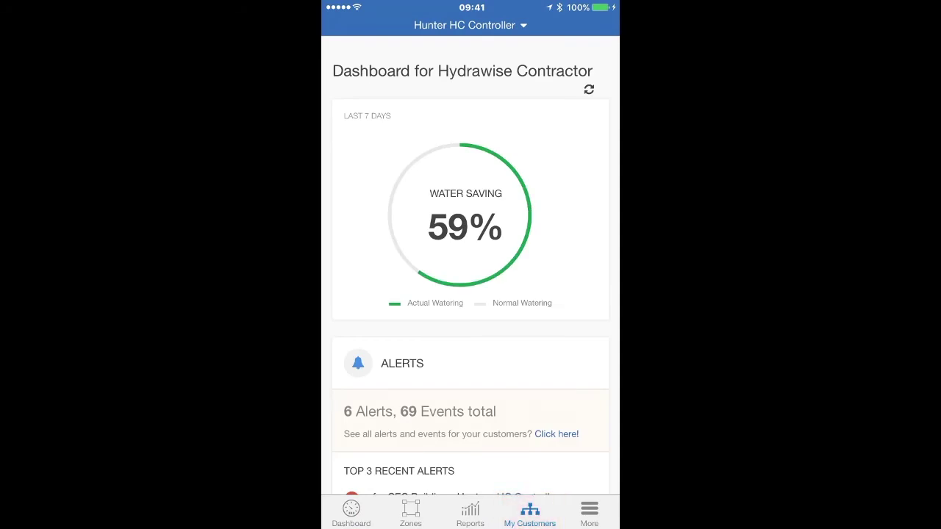
scroll(471, 294, down, 1)
scroll(471, 265, down, 5)
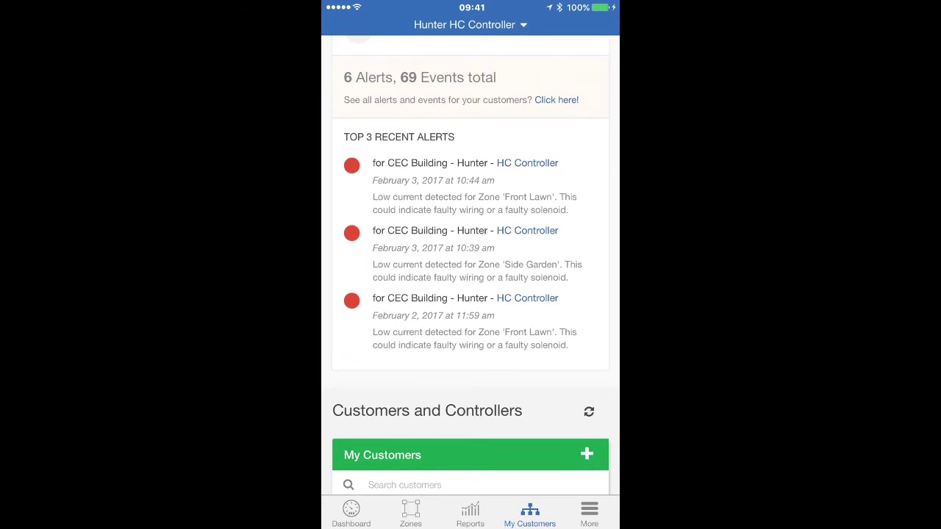
scroll(470, 265, down, 5)
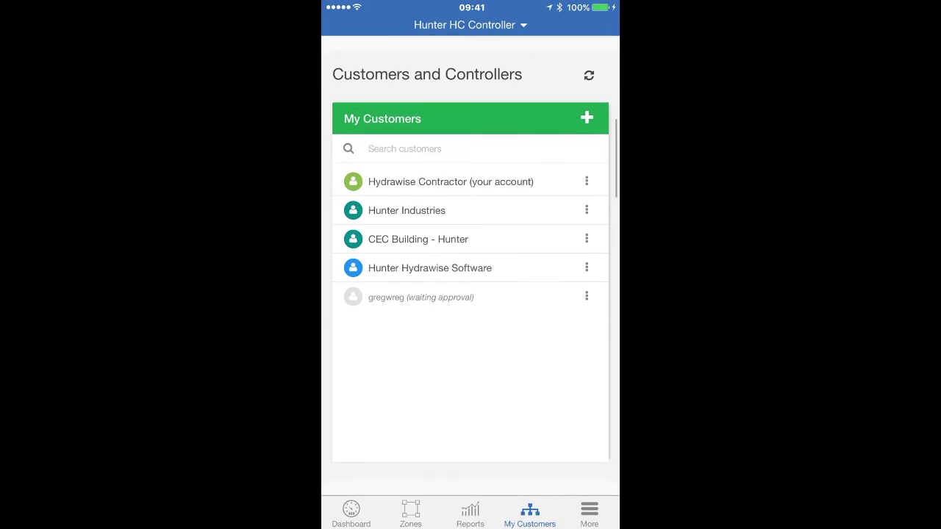
scroll(470, 294, down, 5)
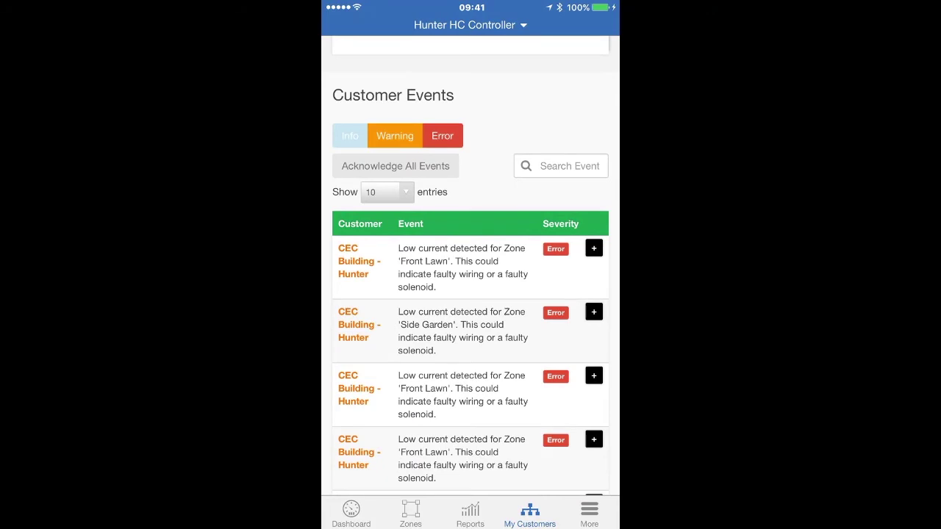
scroll(471, 294, down, 8)
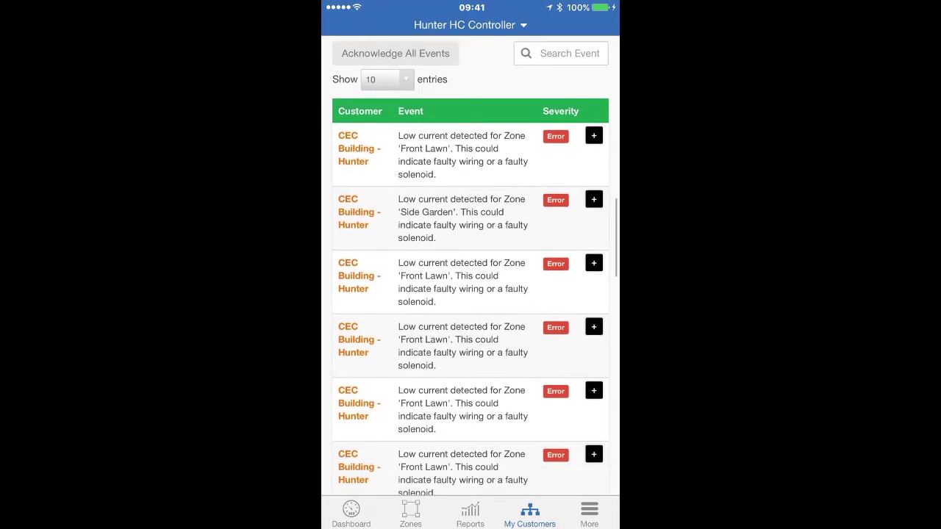
scroll(471, 294, down, 5)
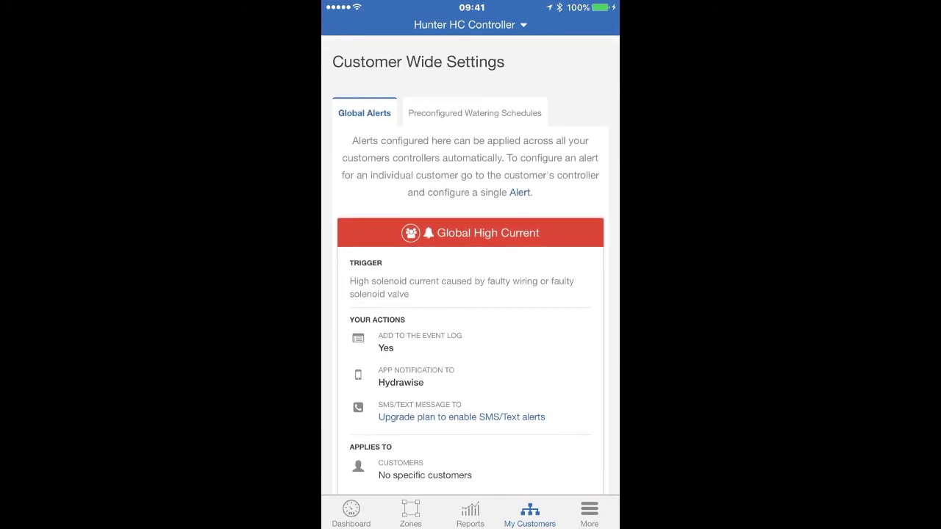
Step: Show the Preconfigured Watering Schedules instead of Global Alerts and scroll through them
click(475, 113)
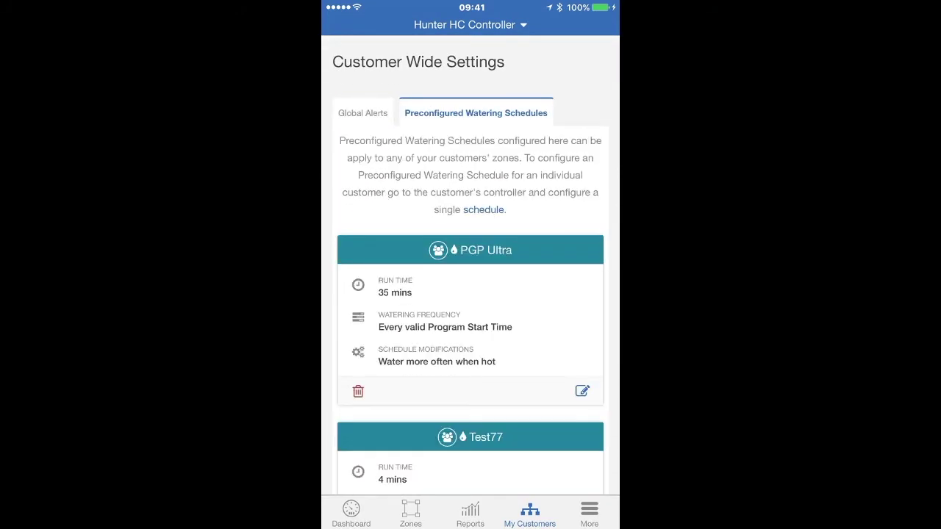
scroll(471, 294, down, 5)
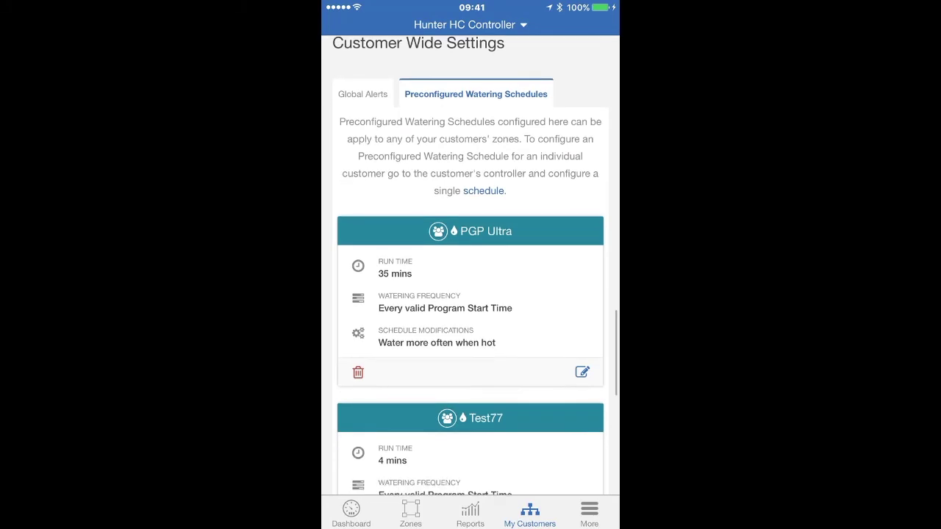
scroll(471, 294, down, 5)
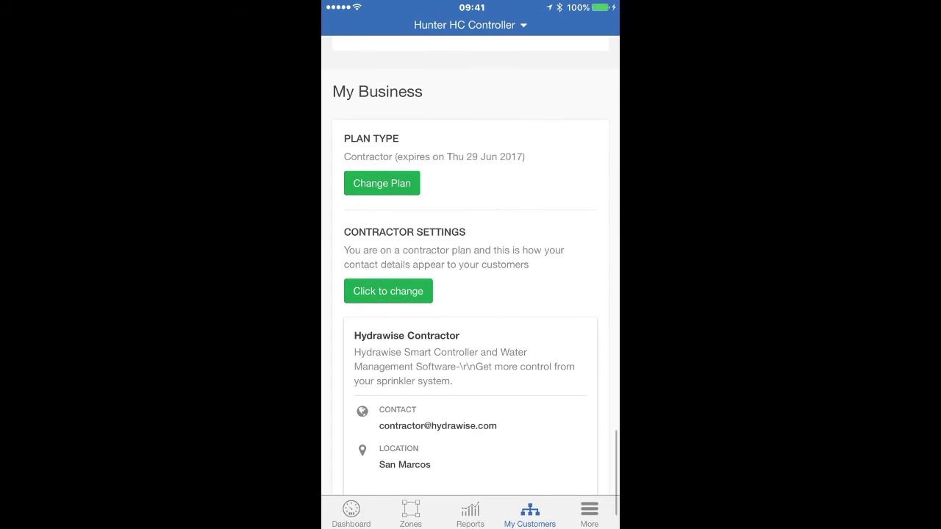
scroll(471, 294, up, 10)
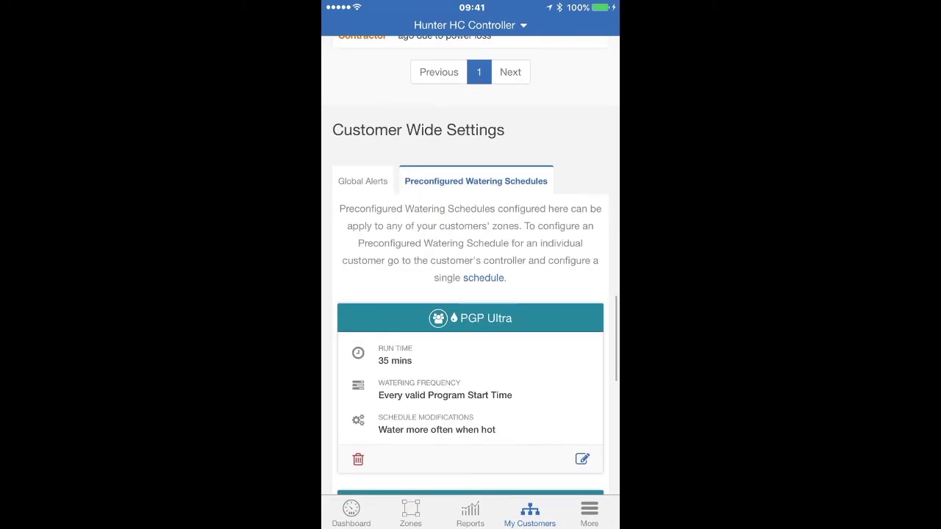
scroll(471, 294, up, 10)
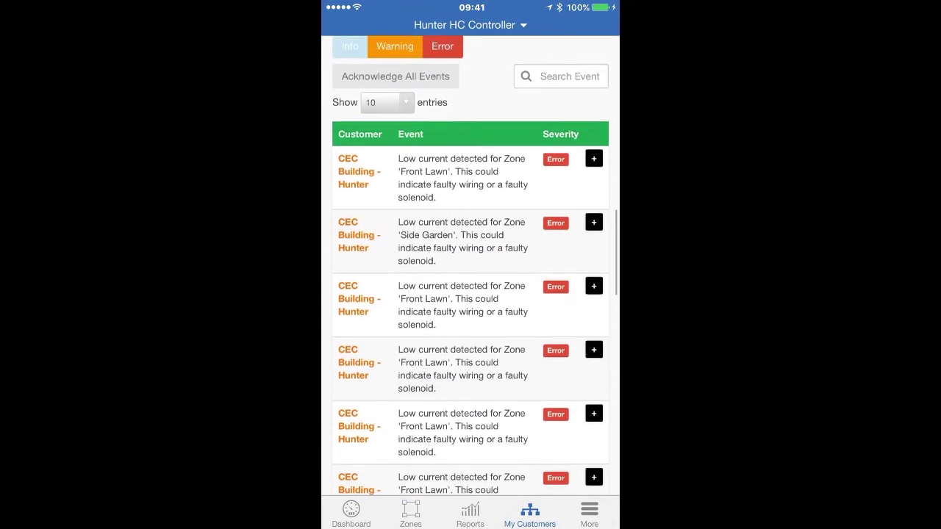
Step: Acknowledge the first low-current error event for CEC Building - Hunter
click(594, 208)
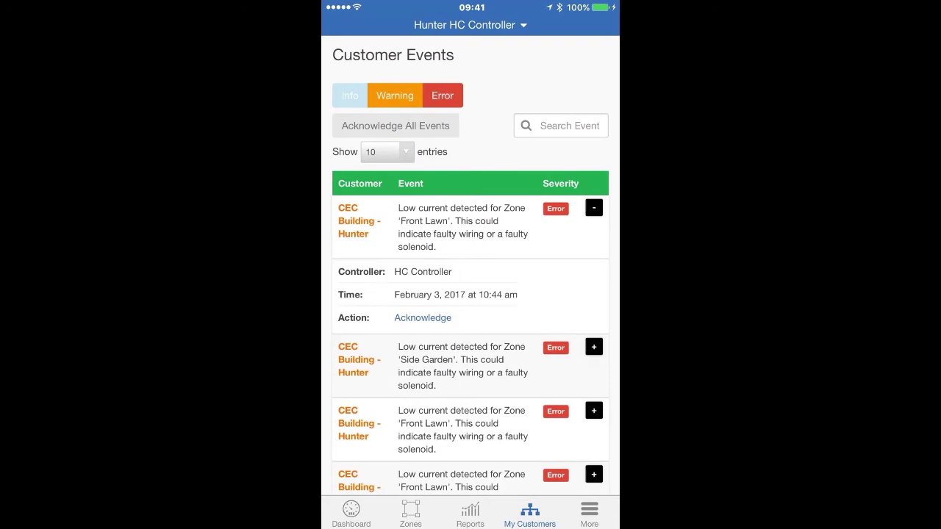
click(423, 317)
scroll(471, 264, up, 5)
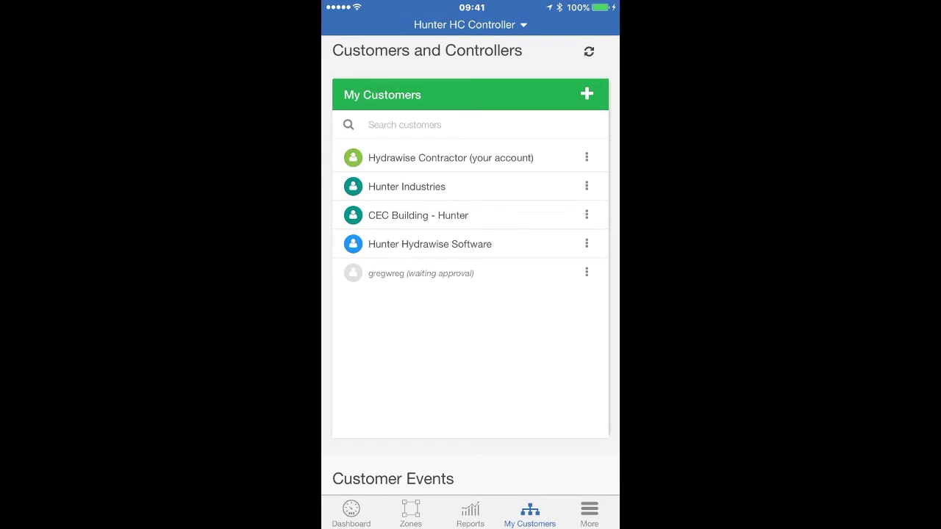
Step: Search the customer list for 'Hun', then clear the search
click(405, 124)
text(H)
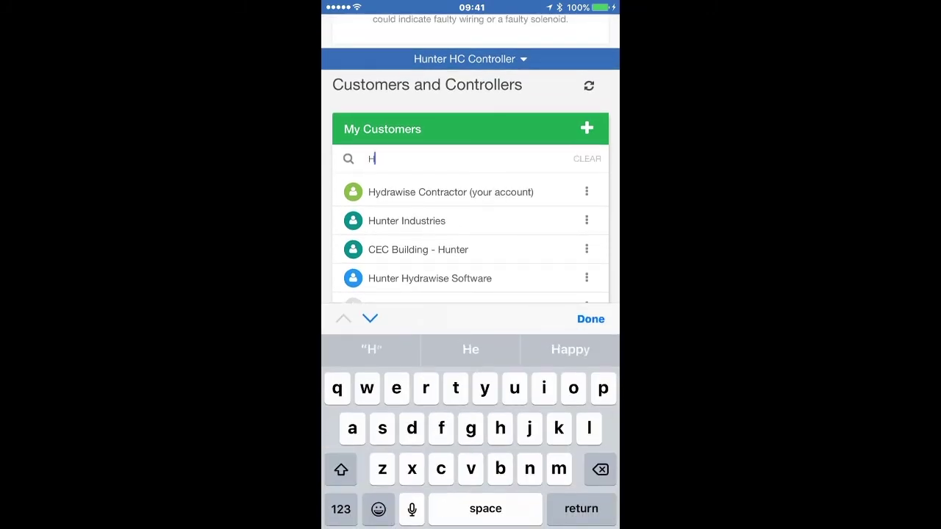
text(un)
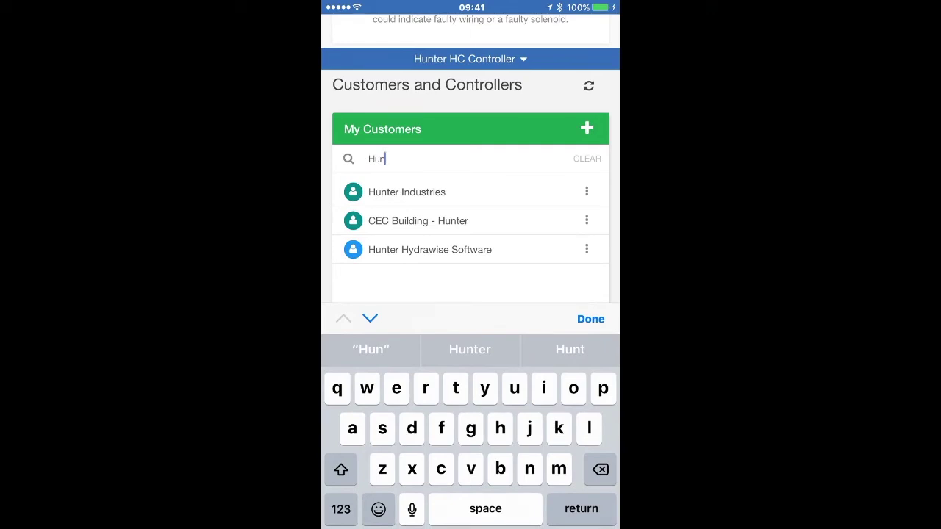
click(587, 159)
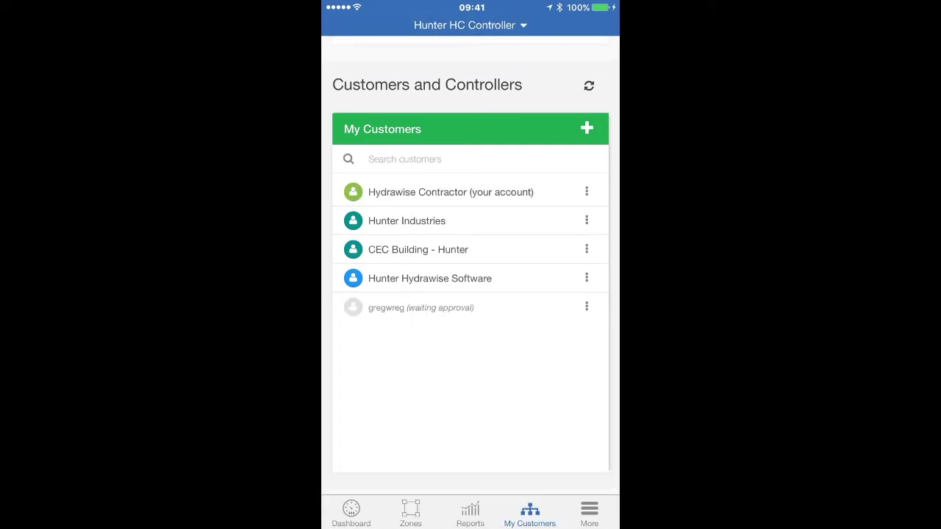
Step: Open Hunter Industries' details and view, then dismiss, the Engineering Controller actions
click(407, 221)
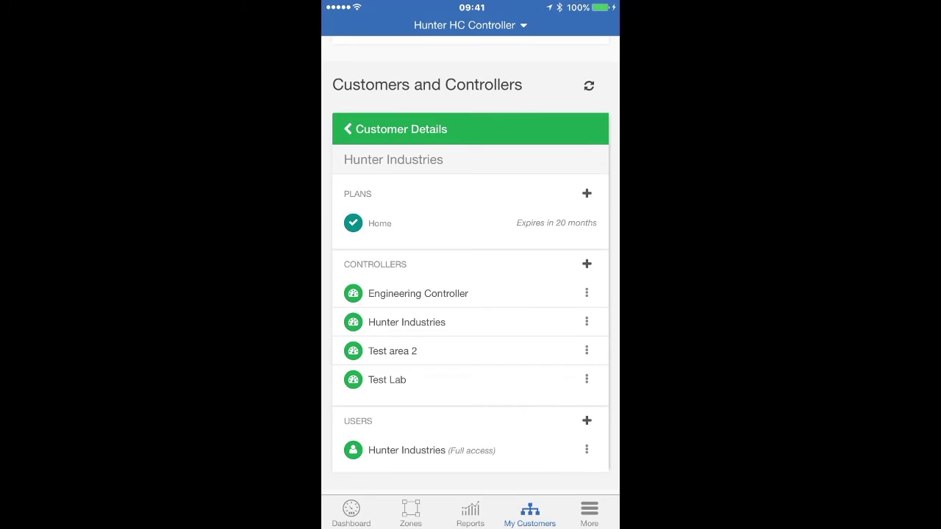
click(587, 293)
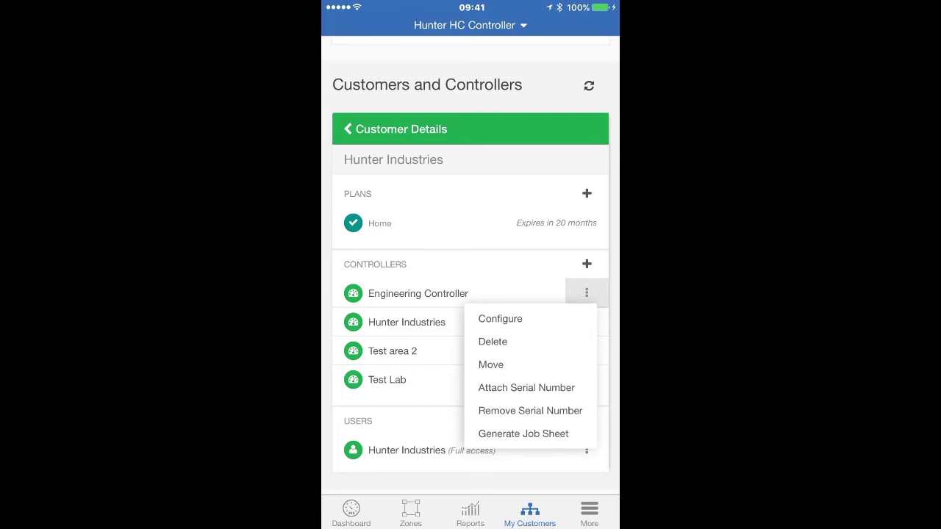
click(337, 317)
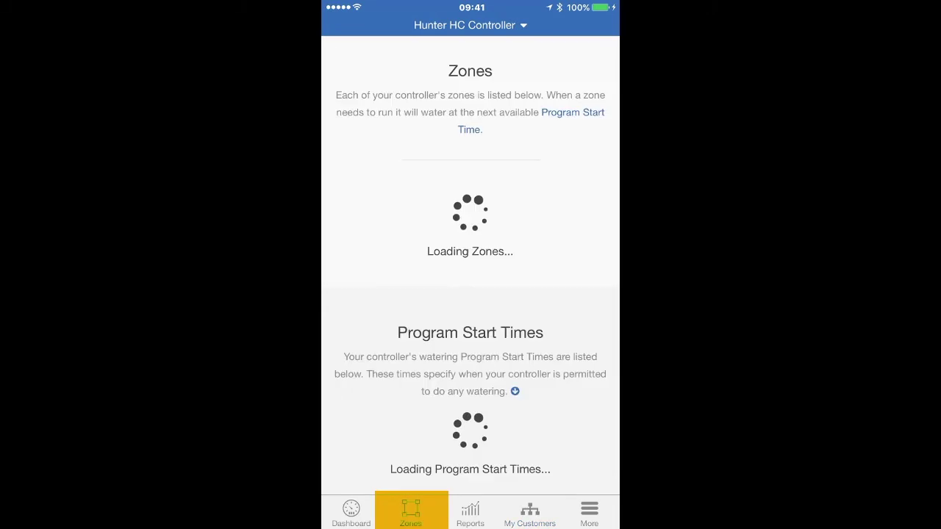
Step: Show the Pro-HC Indoor zones and scroll to the 09:00 all-zones program start time
click(411, 510)
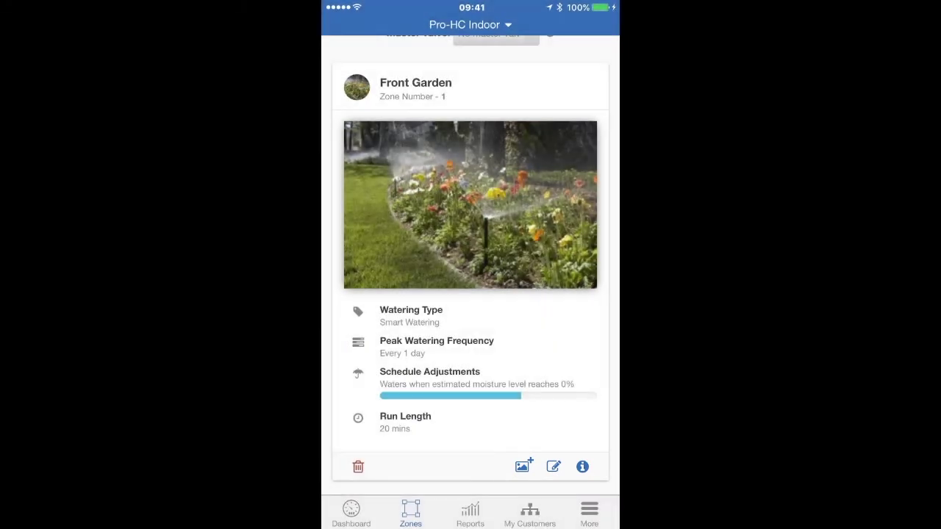
scroll(471, 265, down, 10)
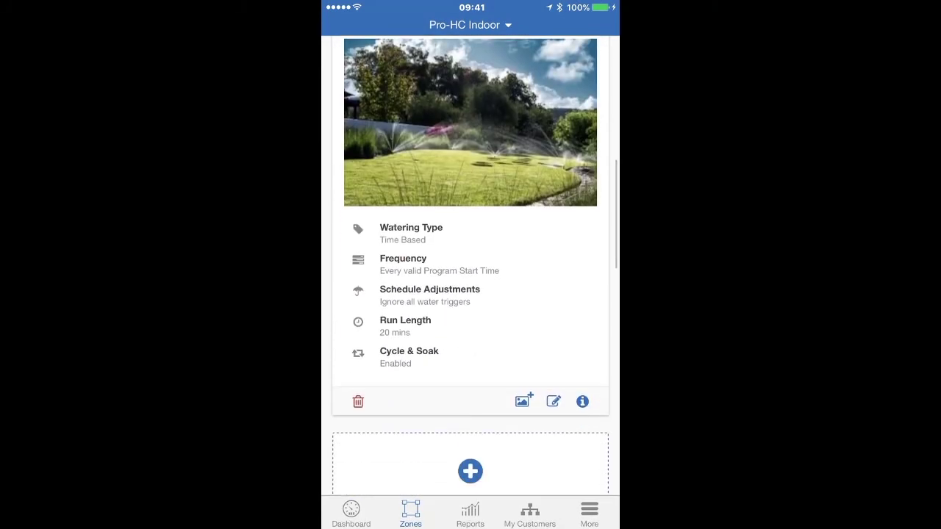
scroll(471, 265, down, 5)
scroll(470, 265, down, 4)
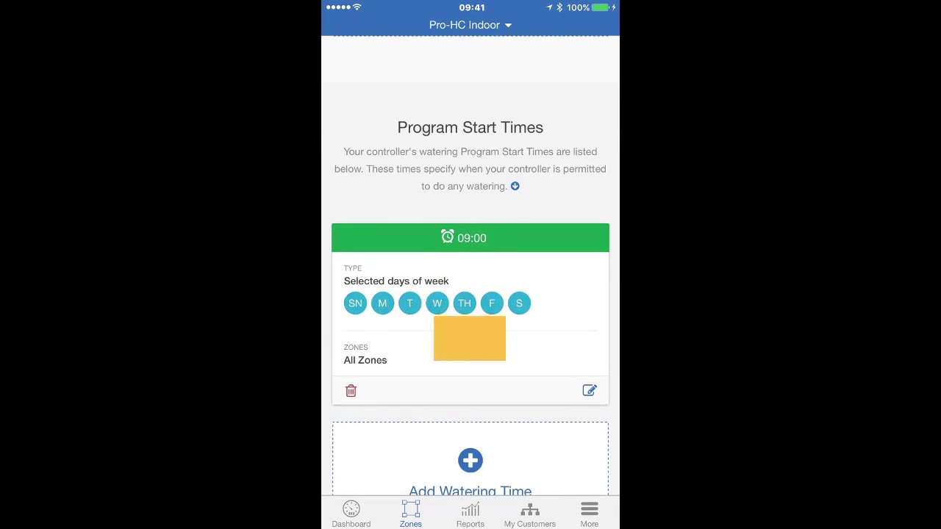
Step: View the controller's reports and report list, then go to the More options page
click(470, 512)
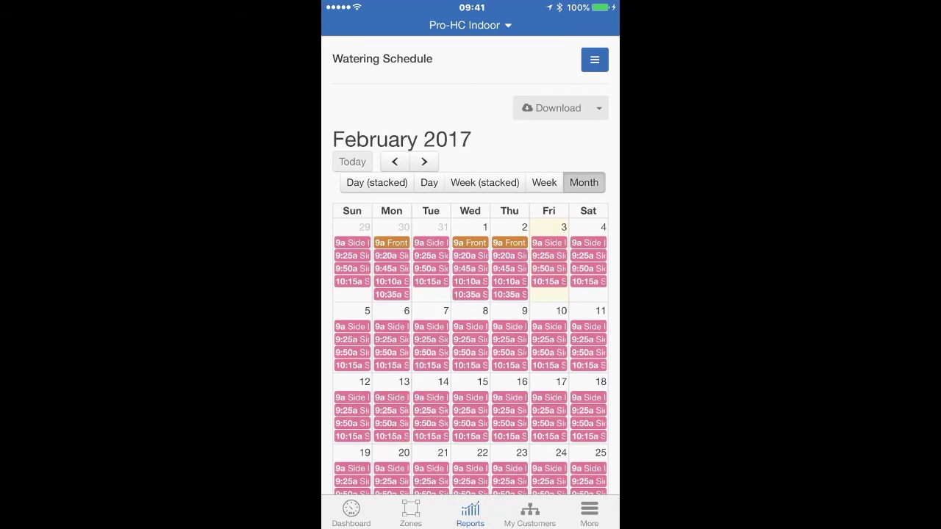
click(595, 60)
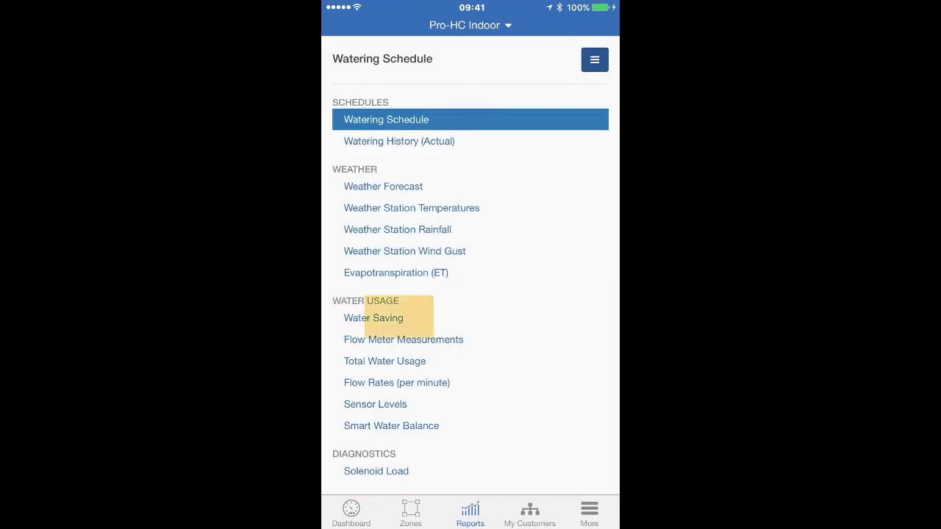
click(589, 513)
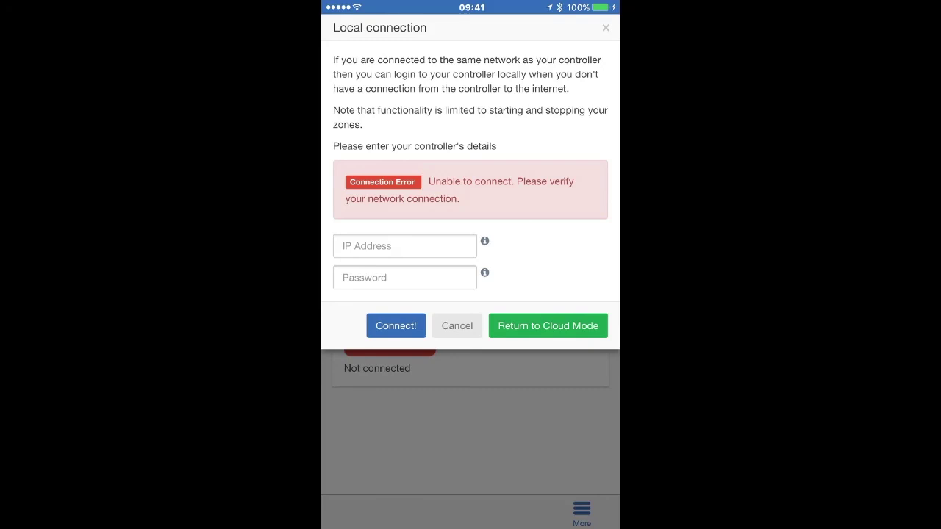
Step: Dismiss the failed local connection with Return to Cloud Mode, reopening the Pro-HC Indoor Dashboard
click(548, 326)
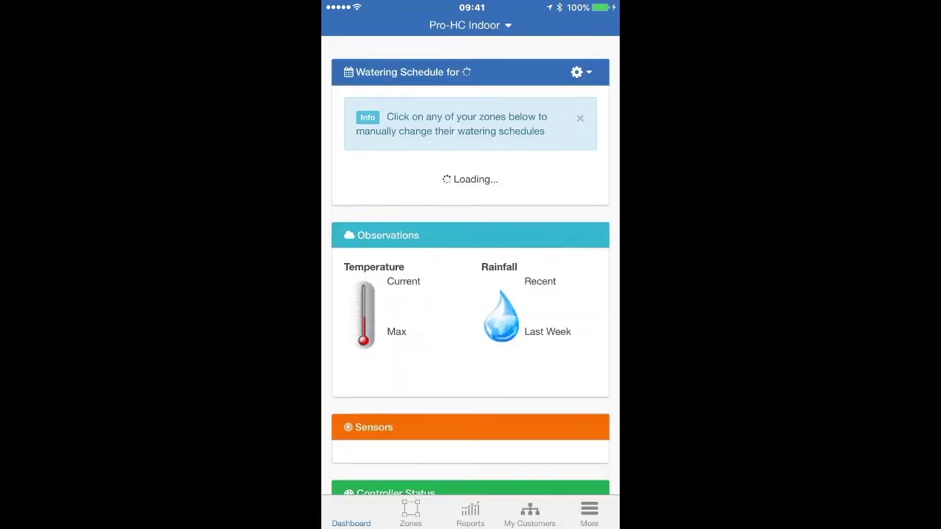